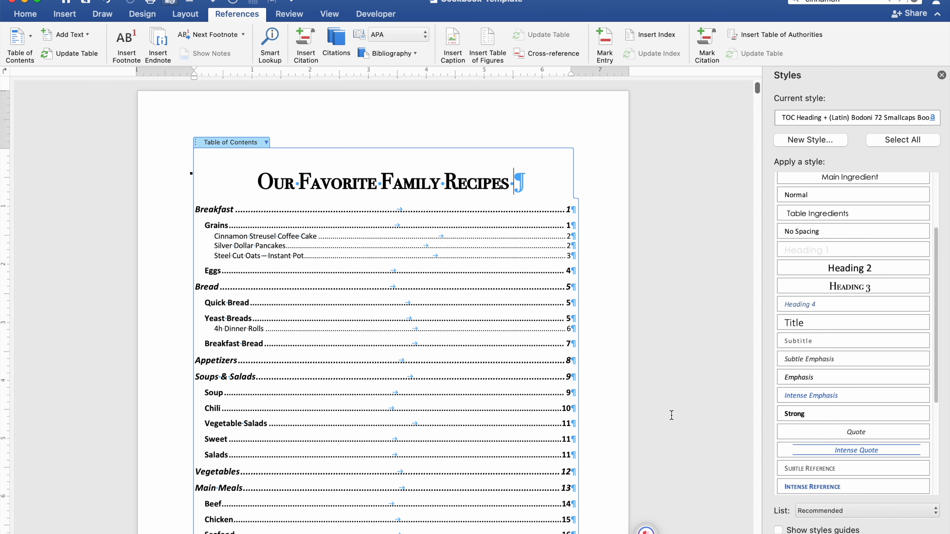
Go to the Cinnamon Streusel Coffee Cake recipe and insert the picture fudge kisses.jpg in front of its title
click(274, 240)
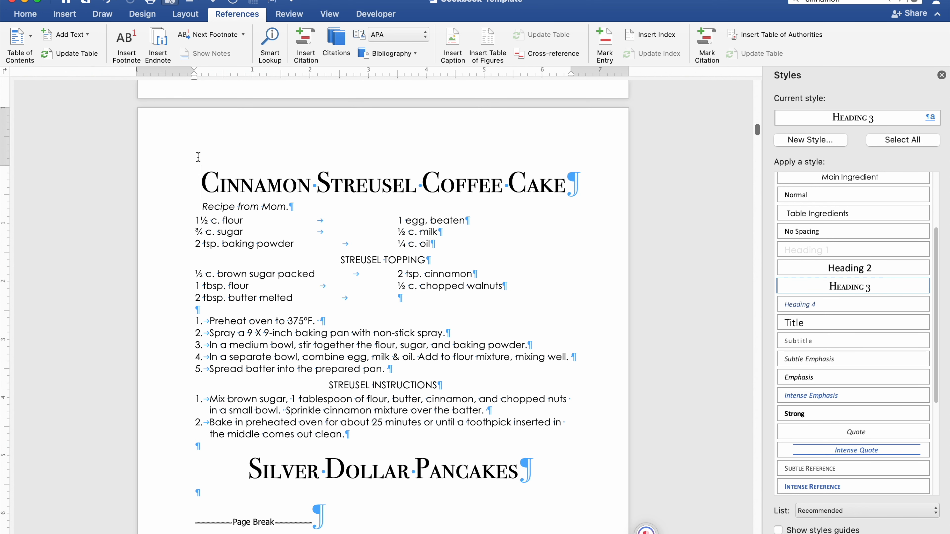
click(64, 14)
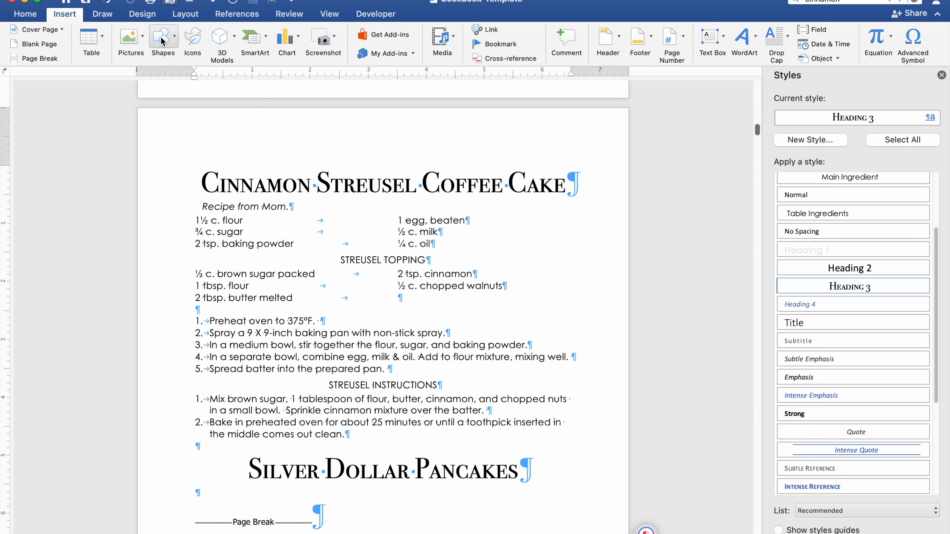
click(143, 38)
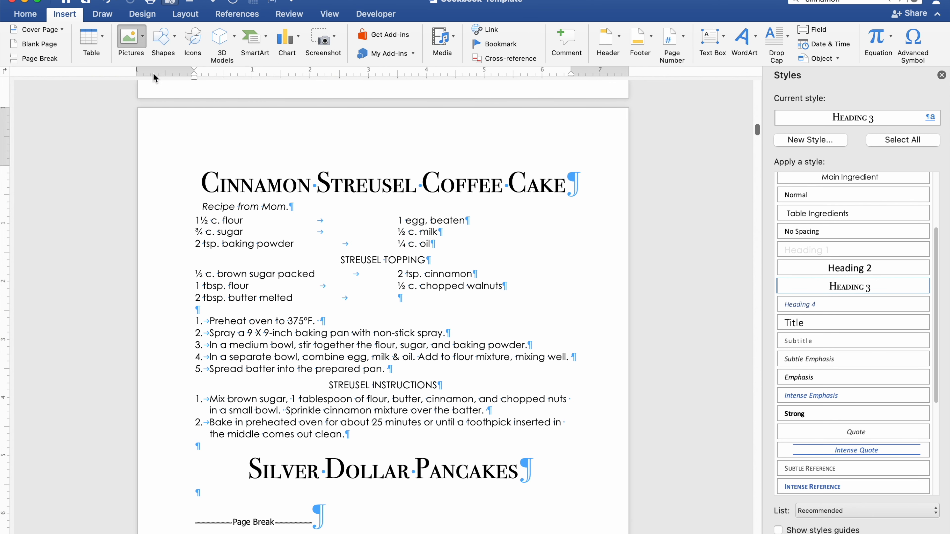
click(161, 73)
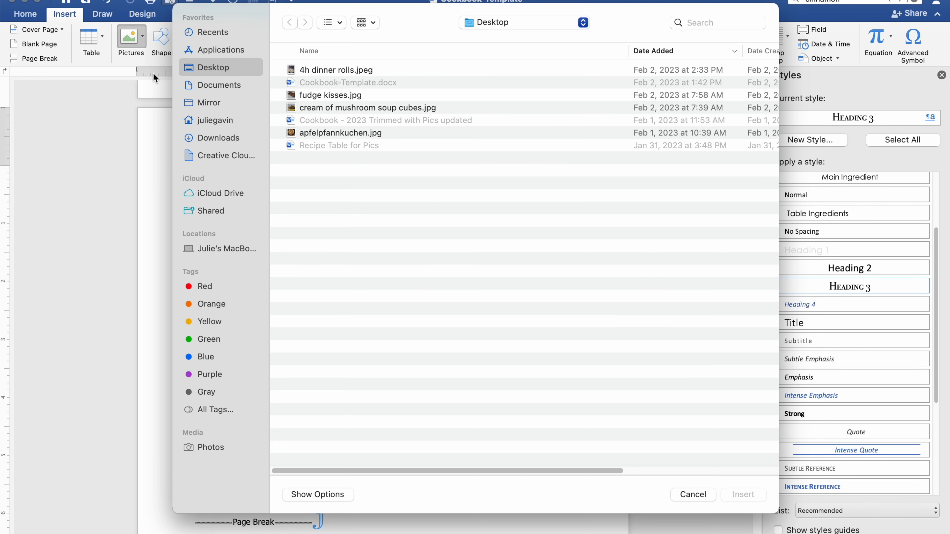
click(313, 98)
click(743, 494)
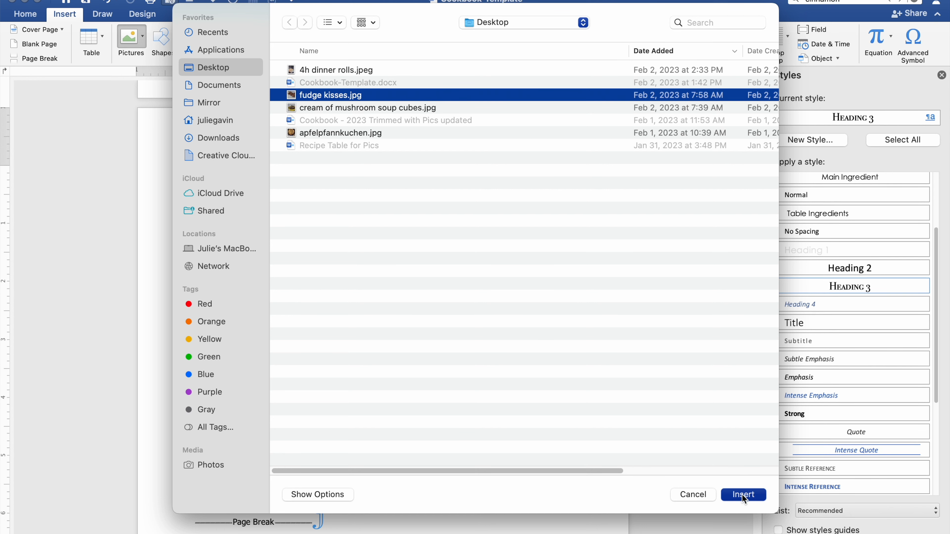
scroll(368, 287, down, 5)
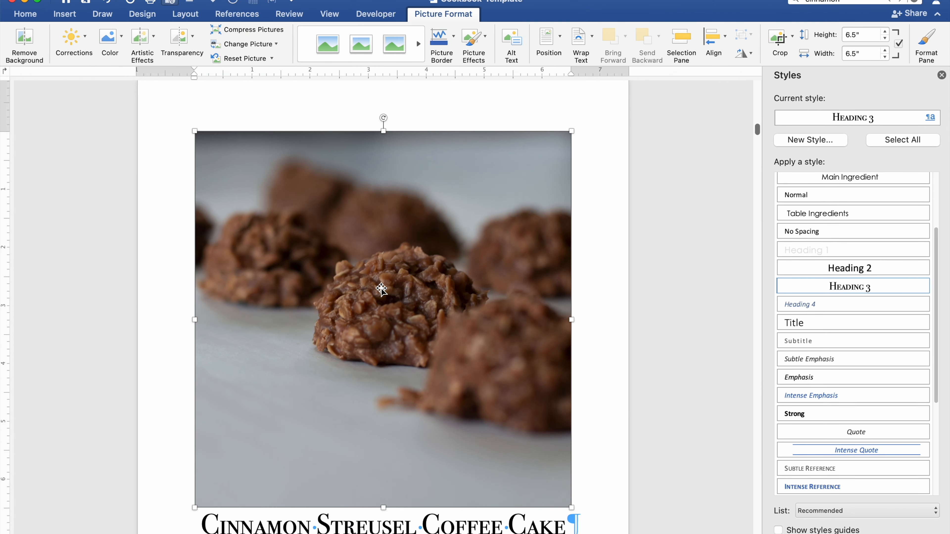
Try a smaller size for the inserted cookie picture beside the recipe title, and delete the picture
drag(194, 367, 357, 176)
click(450, 290)
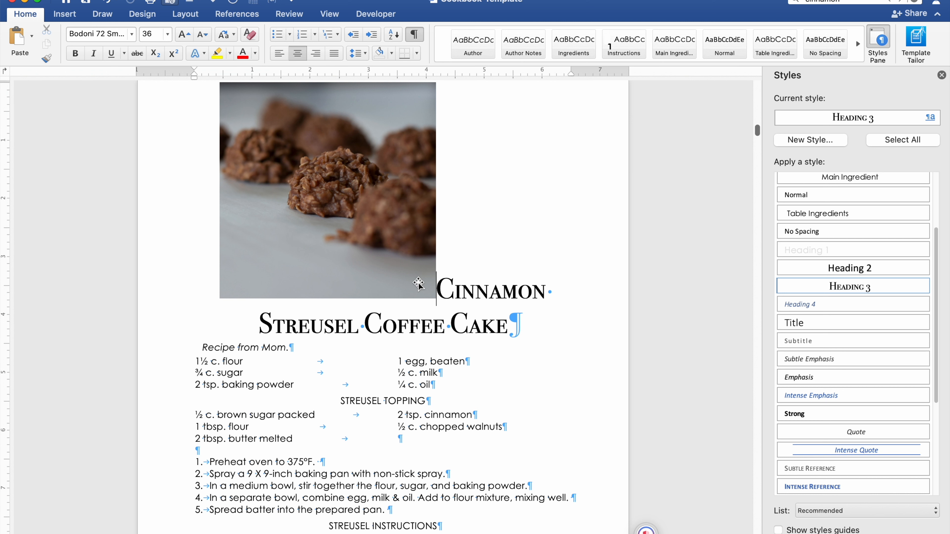
click(419, 284)
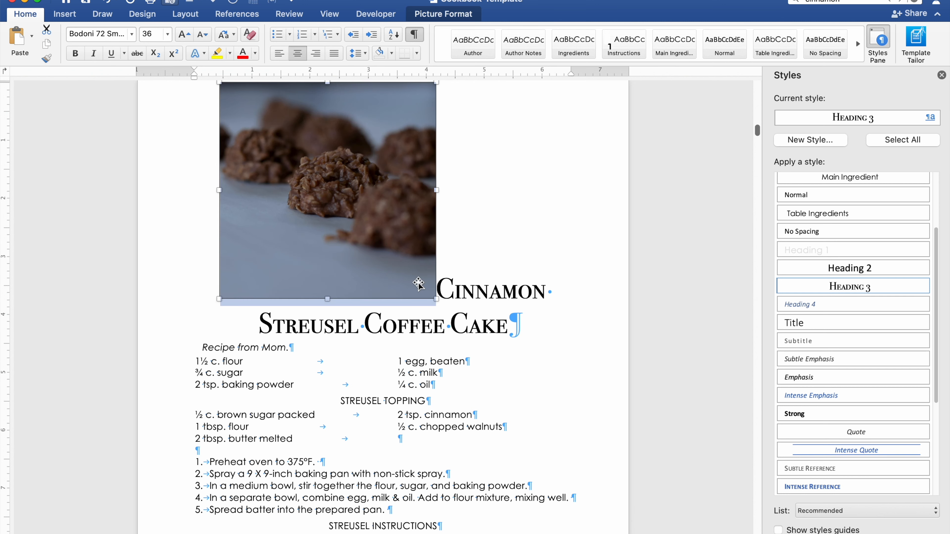
key(Delete)
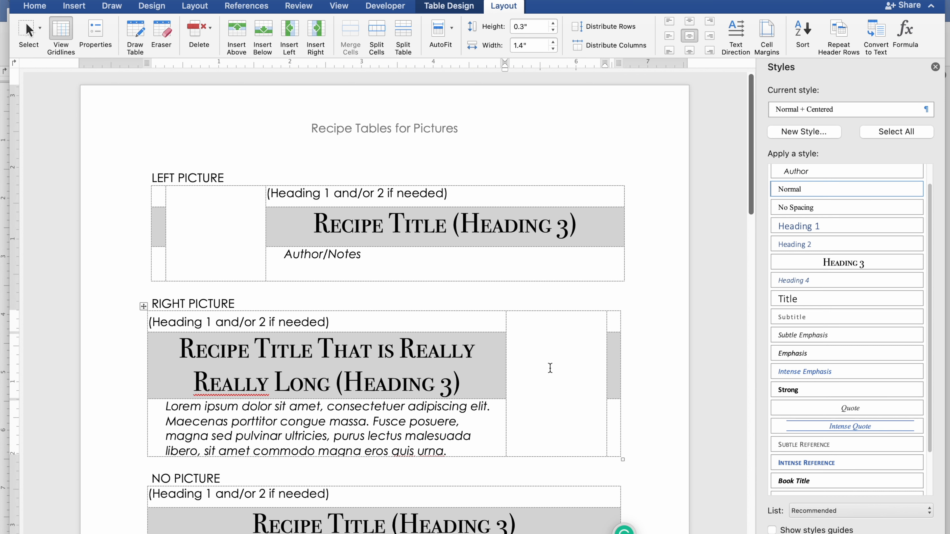
Examine the LEFT PICTURE recipe table: its optional heading row, Heading 3 title, Author/Notes text and picture cell
scroll(298, 389, down, 5)
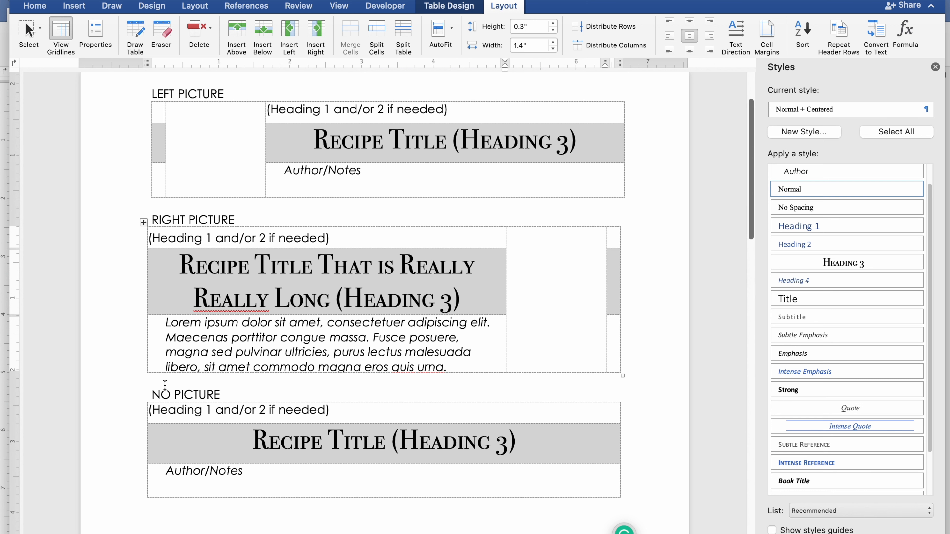
scroll(299, 226, up, 3)
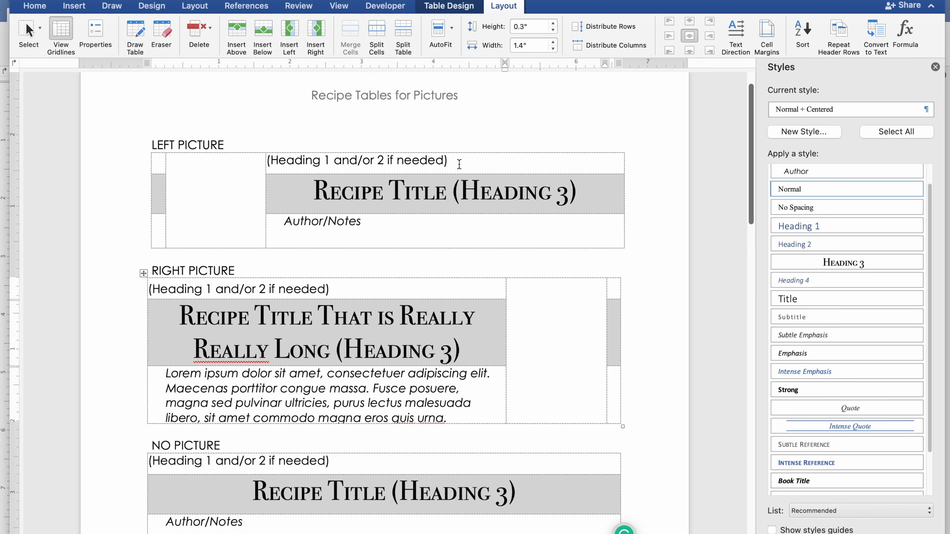
drag(455, 160, 268, 160)
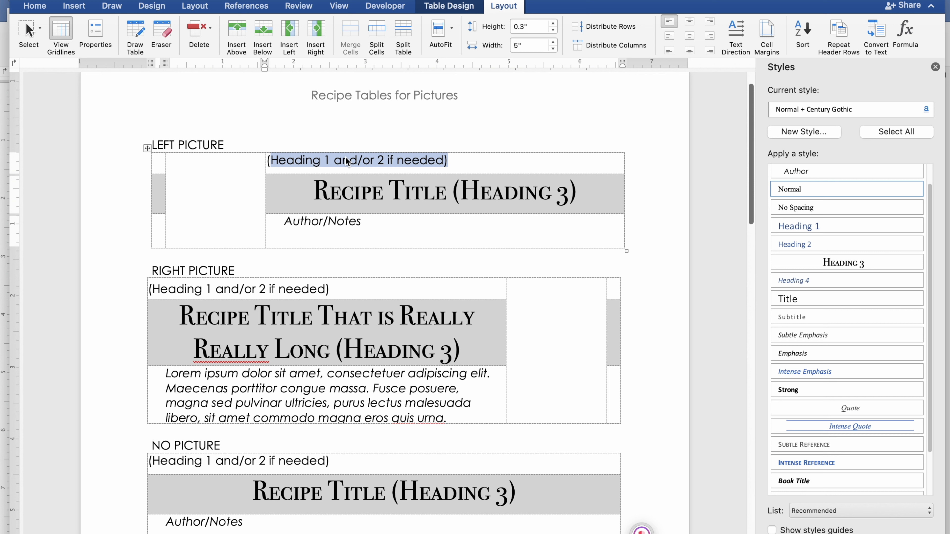
click(362, 161)
drag(457, 162, 267, 165)
click(383, 192)
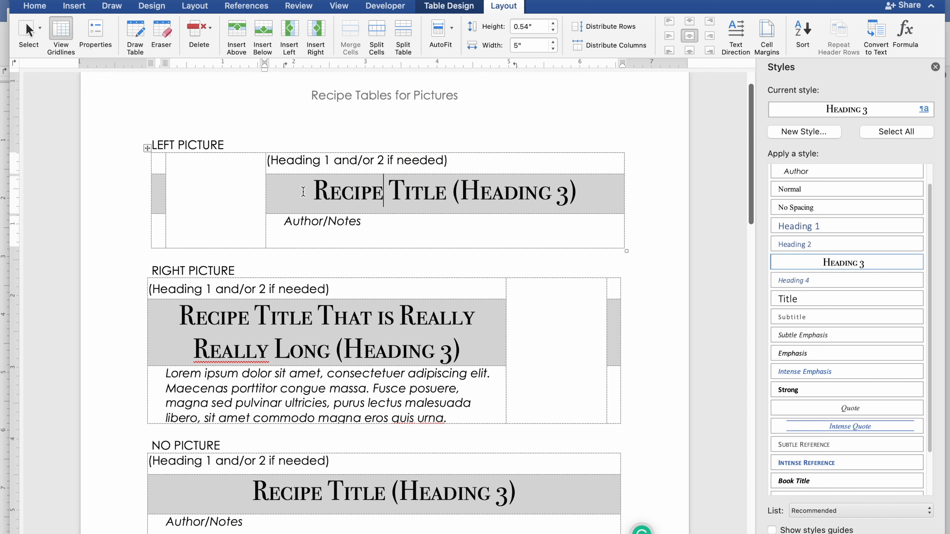
drag(313, 192, 585, 192)
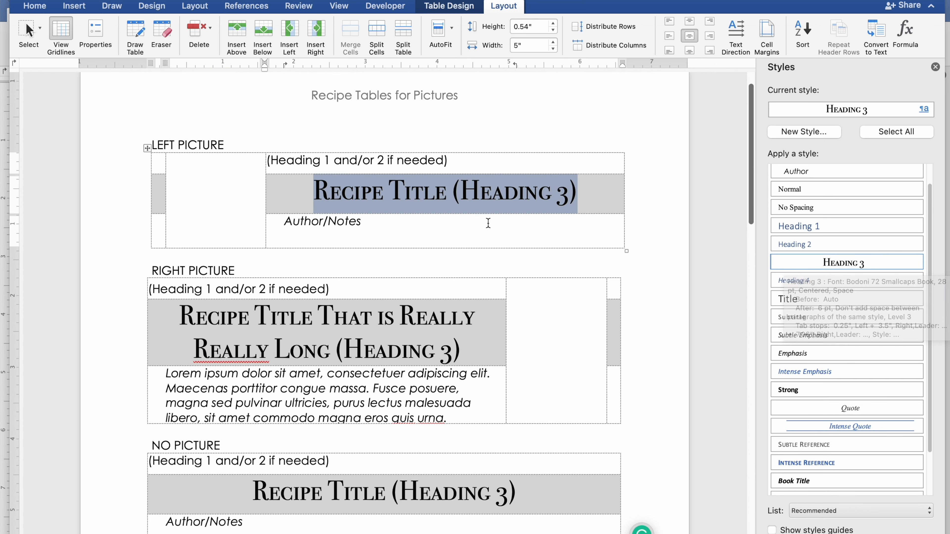
click(428, 221)
drag(361, 222, 298, 222)
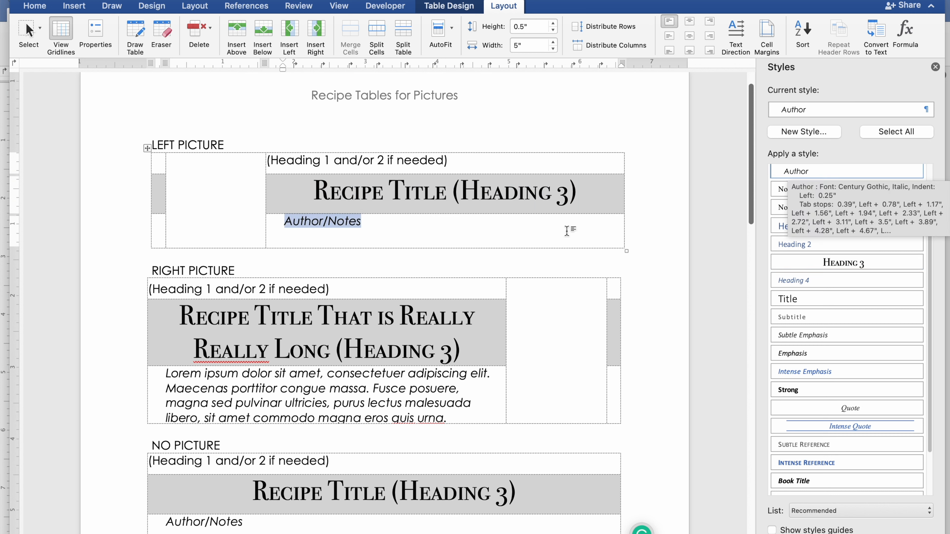
click(447, 232)
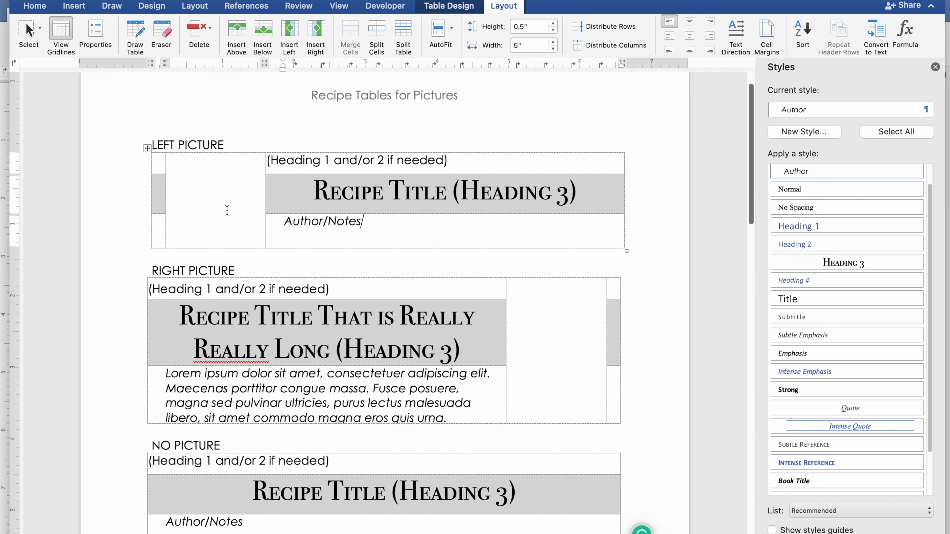
click(211, 187)
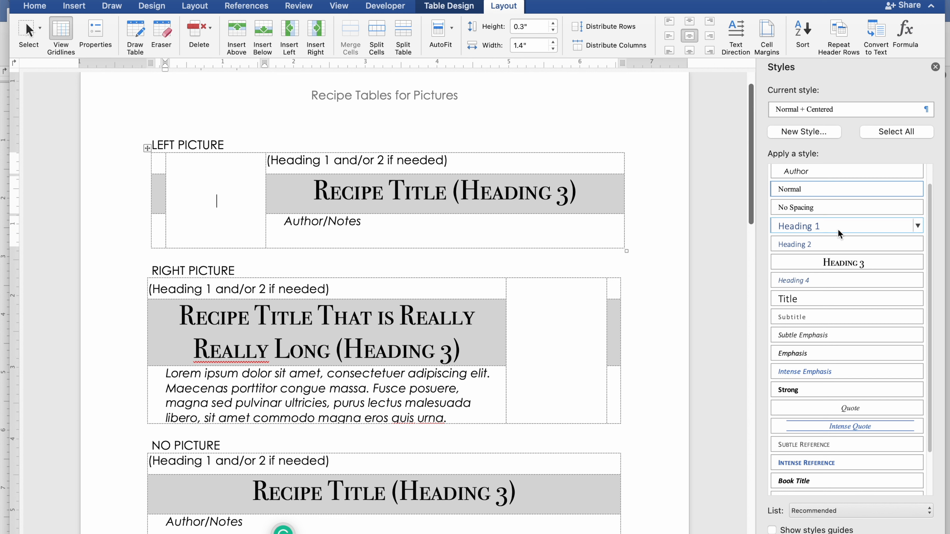
Examine the long title and notes text in the RIGHT PICTURE table, and compare them with the LEFT PICTURE table's cells
scroll(361, 239, down, 4)
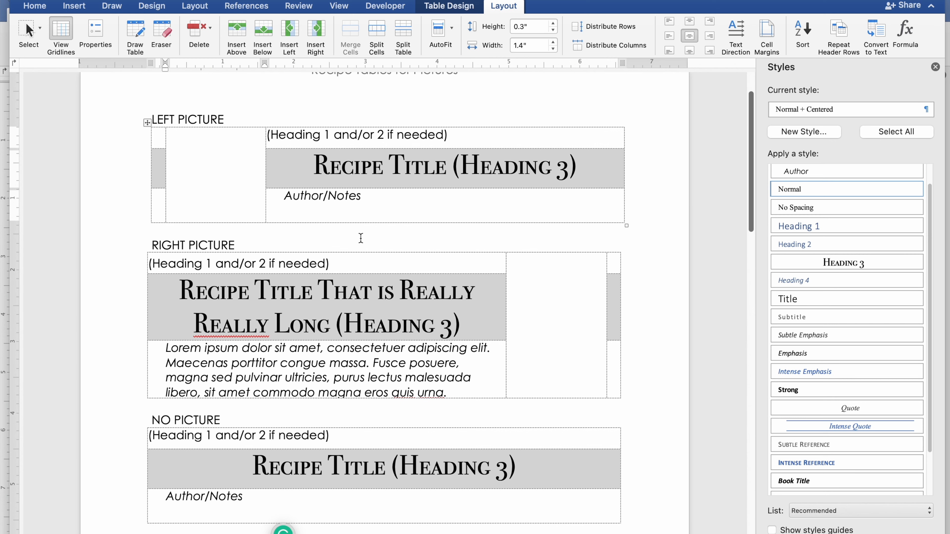
click(182, 249)
drag(182, 249, 463, 283)
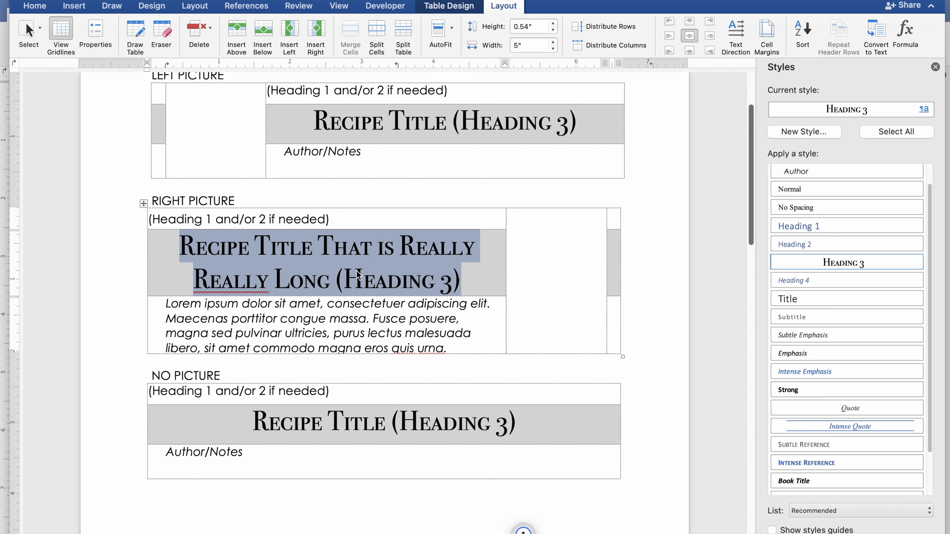
click(177, 262)
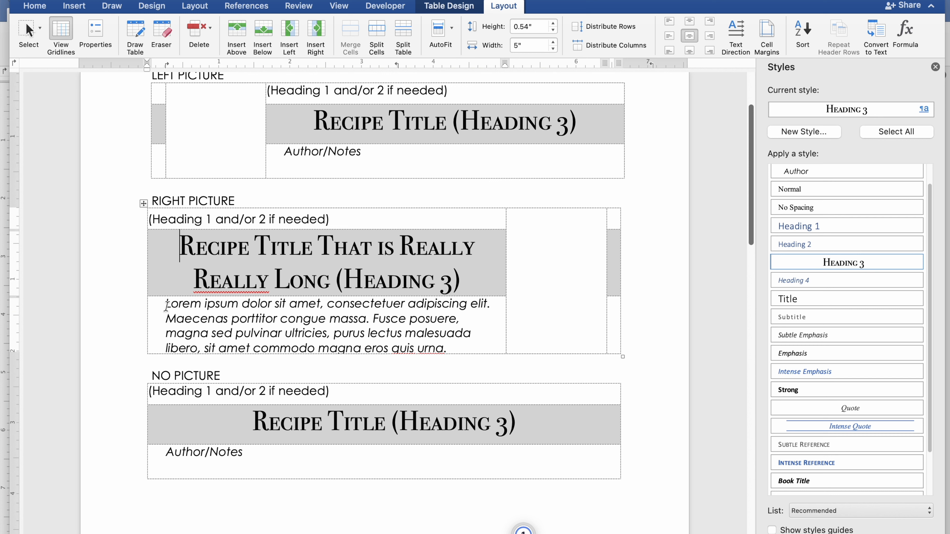
drag(166, 306, 454, 345)
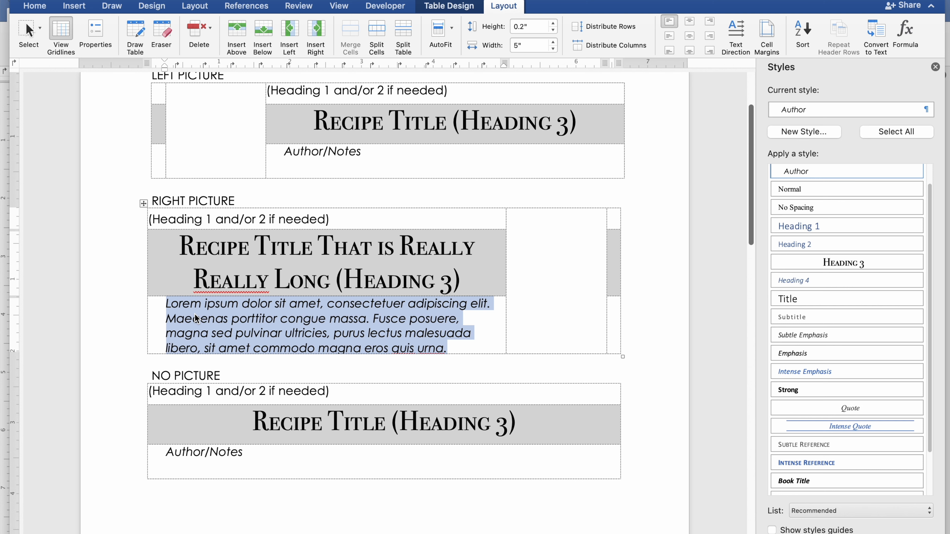
scroll(247, 224, up, 3)
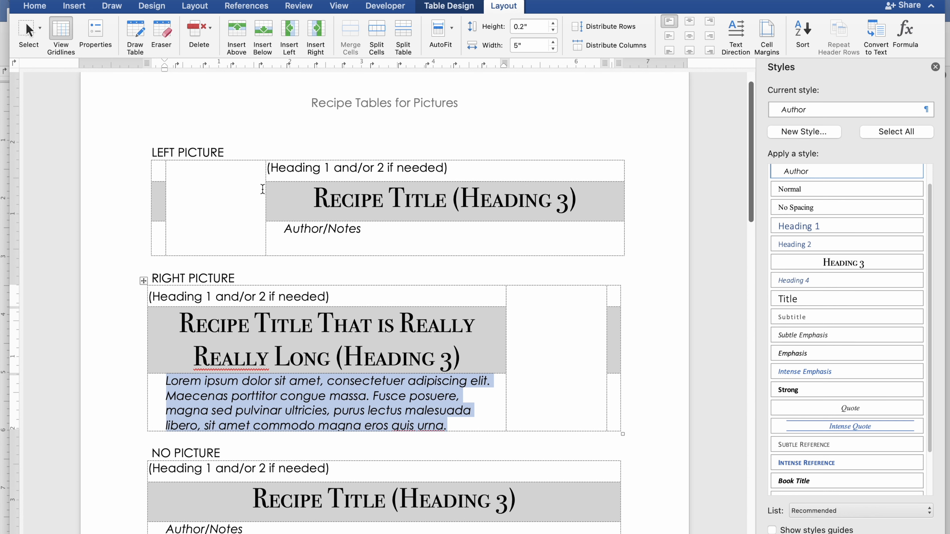
click(233, 202)
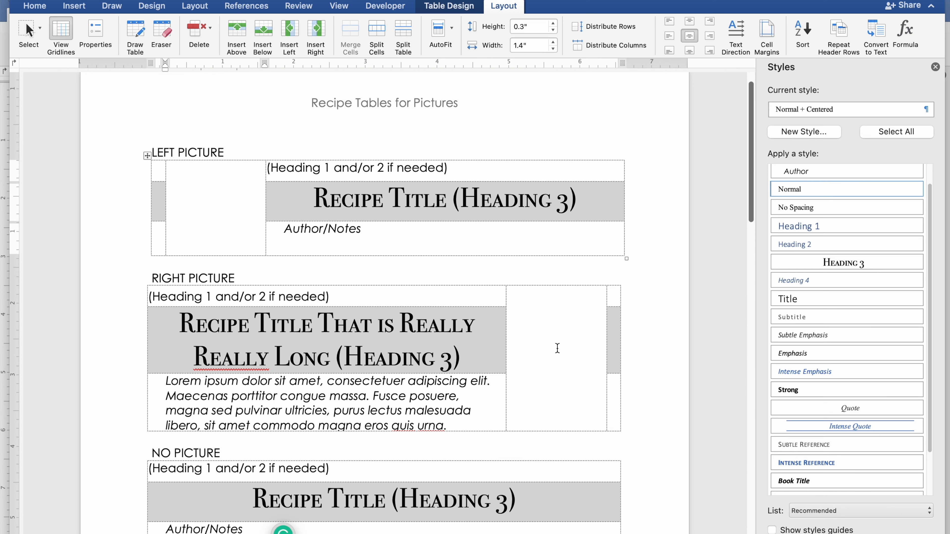
scroll(486, 385, down, 2)
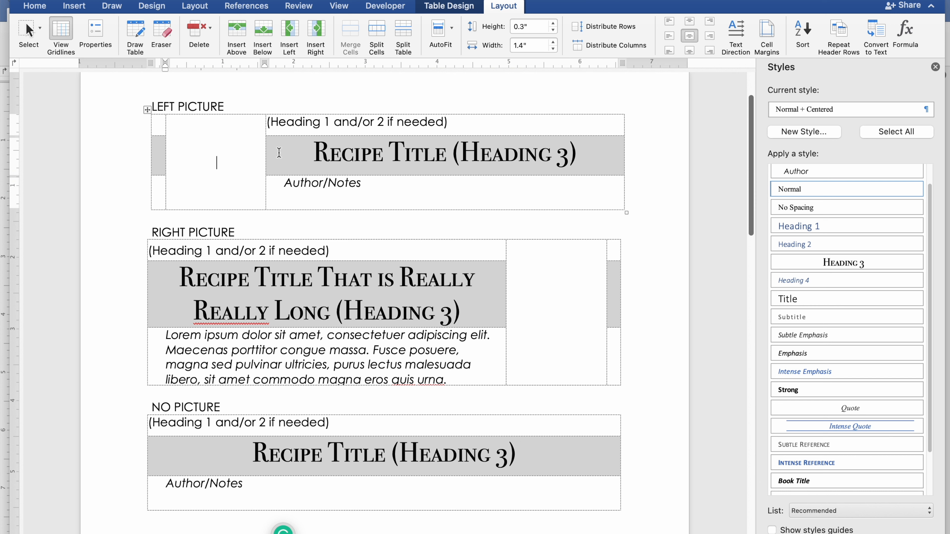
click(314, 153)
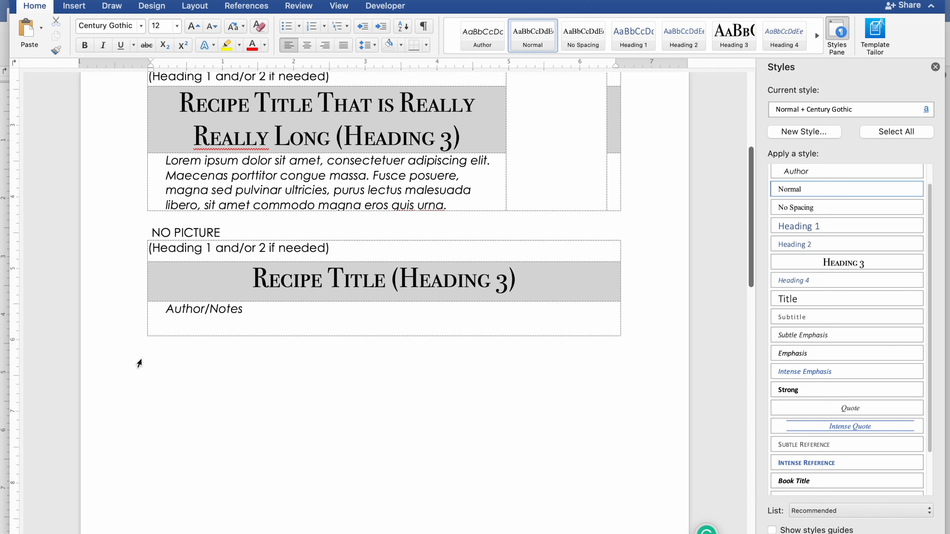
Add the label "TOP PICTURE" below the NO PICTURE table
text(N)
key(BackSpace)
text(TOP PICTURE)
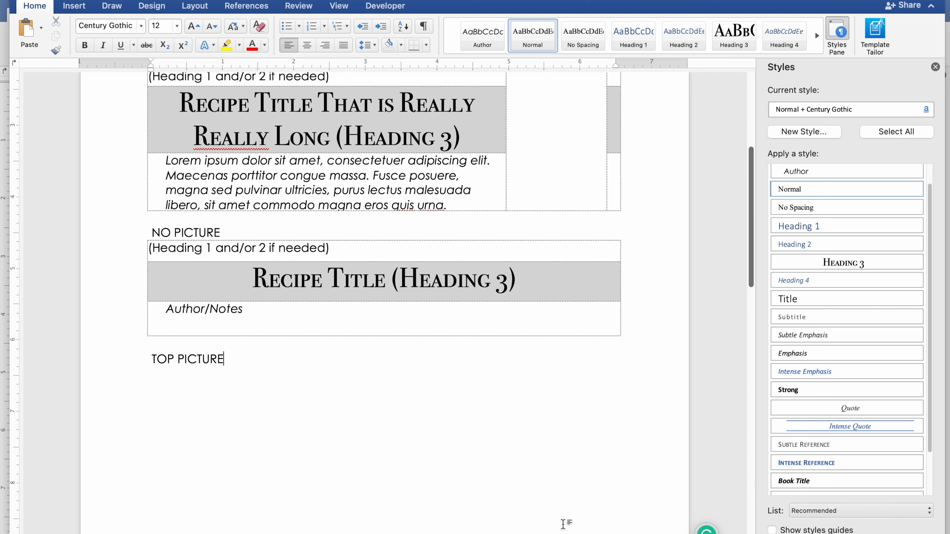
Insert a table with three columns and three rows below the TOP PICTURE label
scroll(182, 421, up, 3)
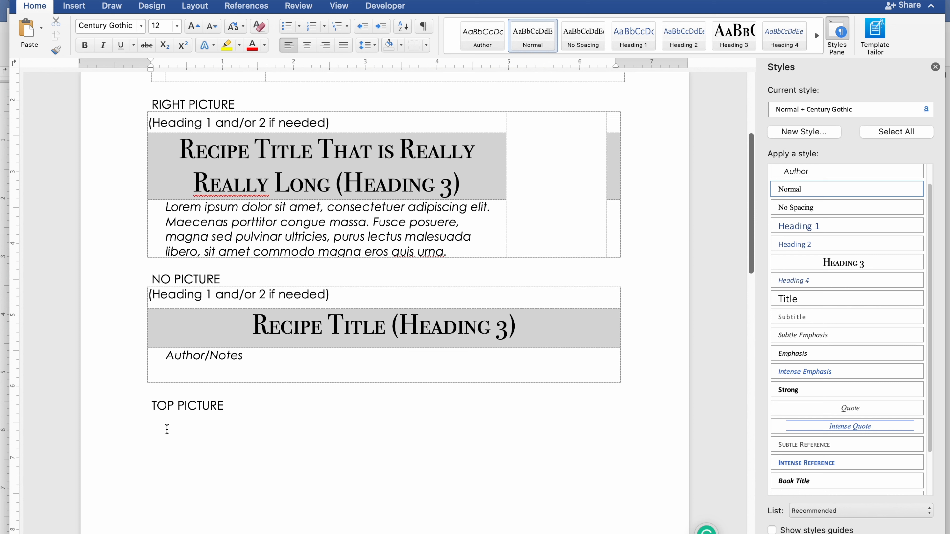
click(73, 7)
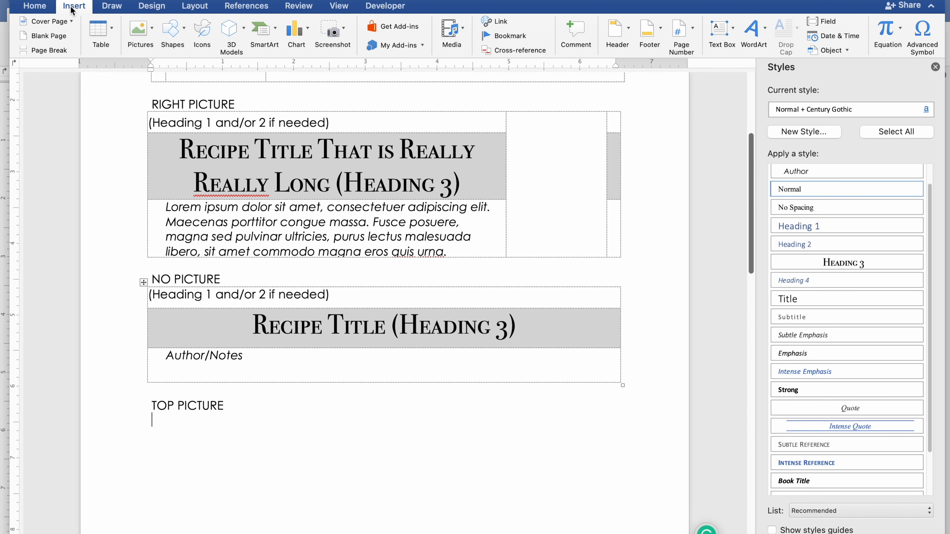
click(109, 29)
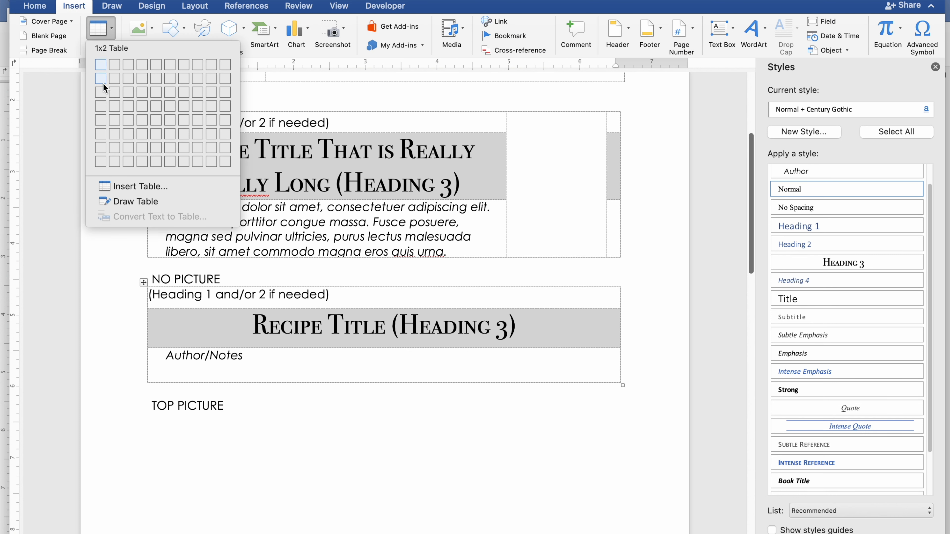
click(129, 93)
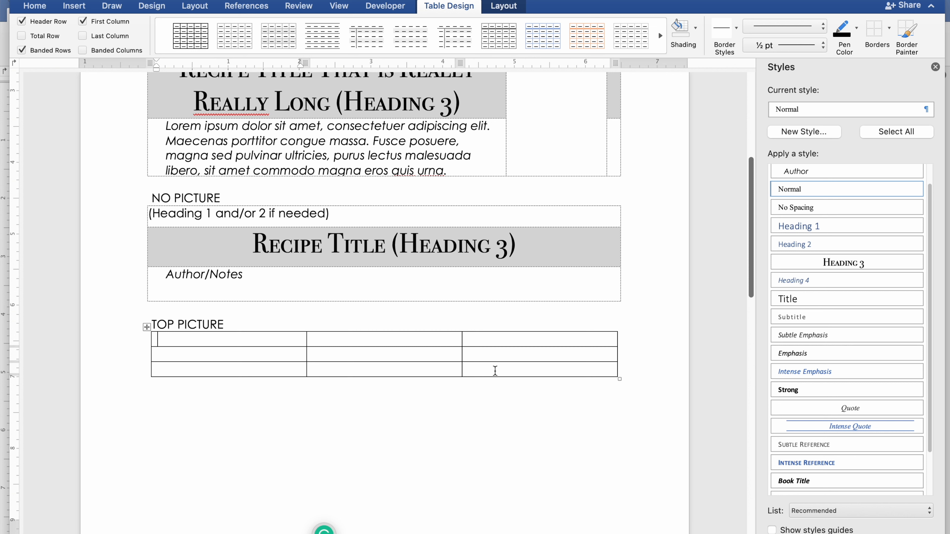
Set the new table's first row height to 1.6" and its middle column width to 1.6" for the picture cell
click(387, 338)
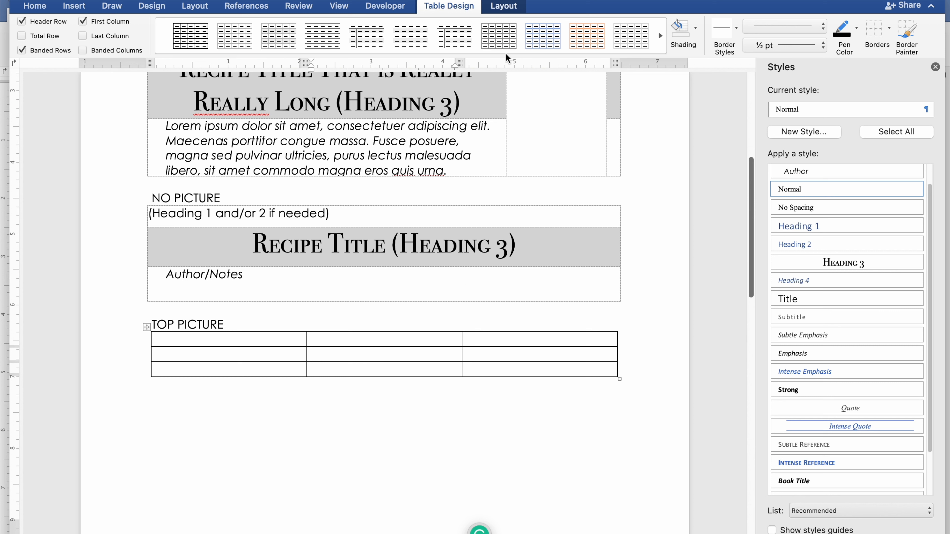
click(503, 7)
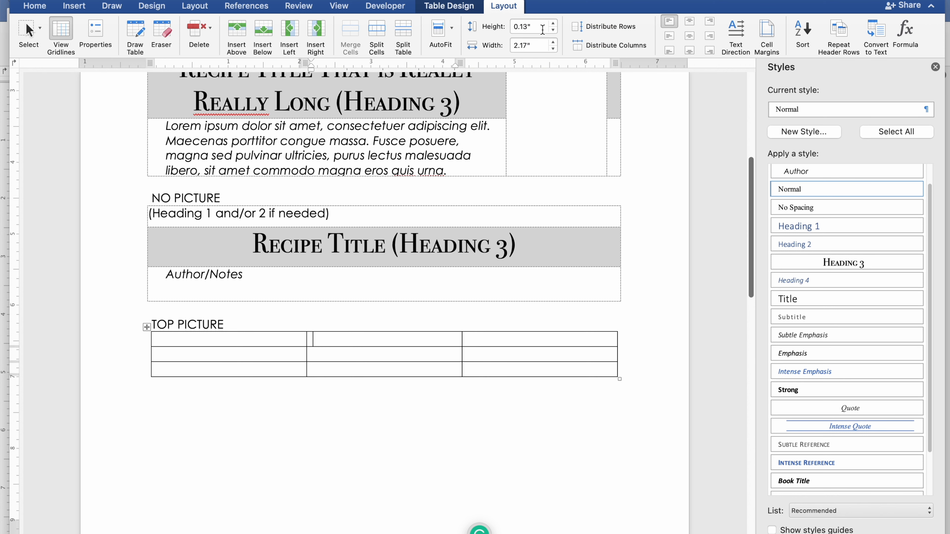
drag(543, 30, 504, 28)
text(1.6)
key(Tab)
text(1.6)
key(Return)
scroll(348, 292, down, 3)
click(345, 296)
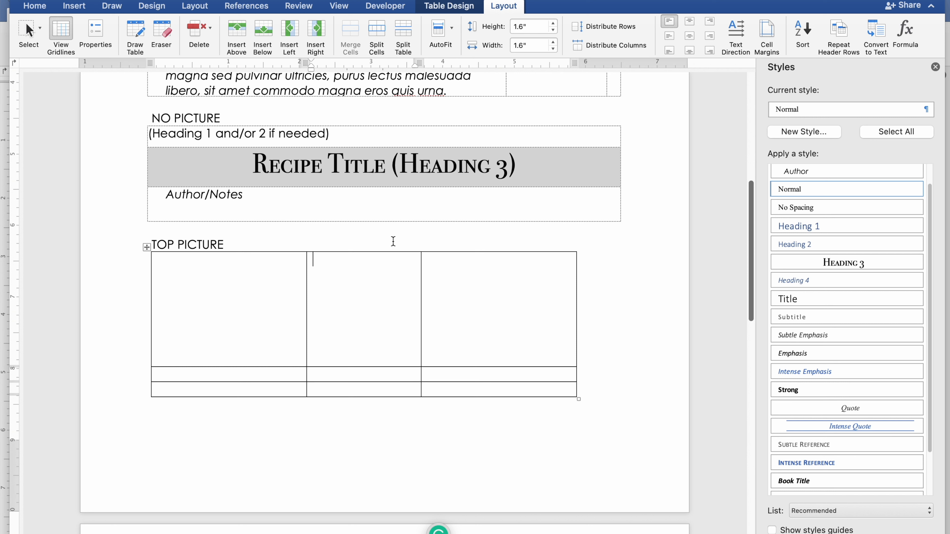
Check in the print preview how the TOP PICTURE table's border lines print, and close it without printing
scroll(381, 161, up, 5)
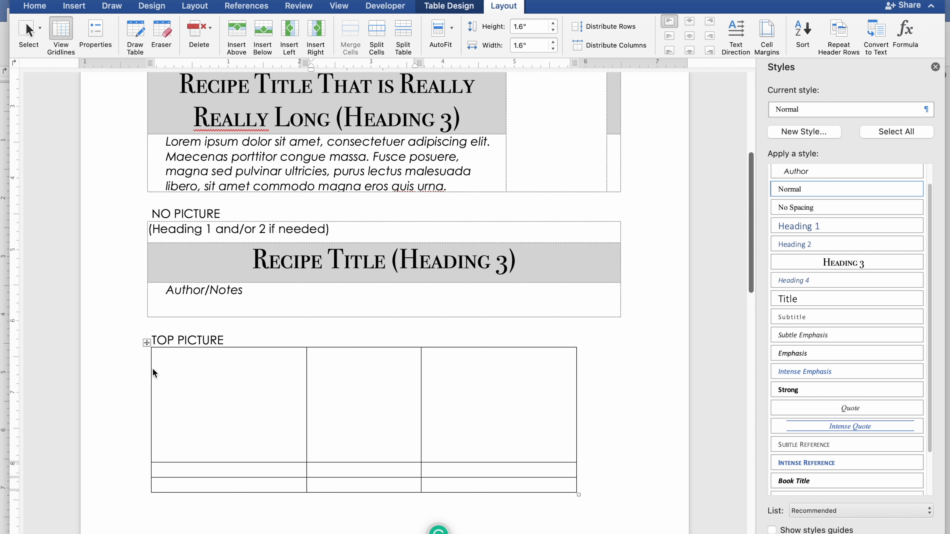
click(70, 0)
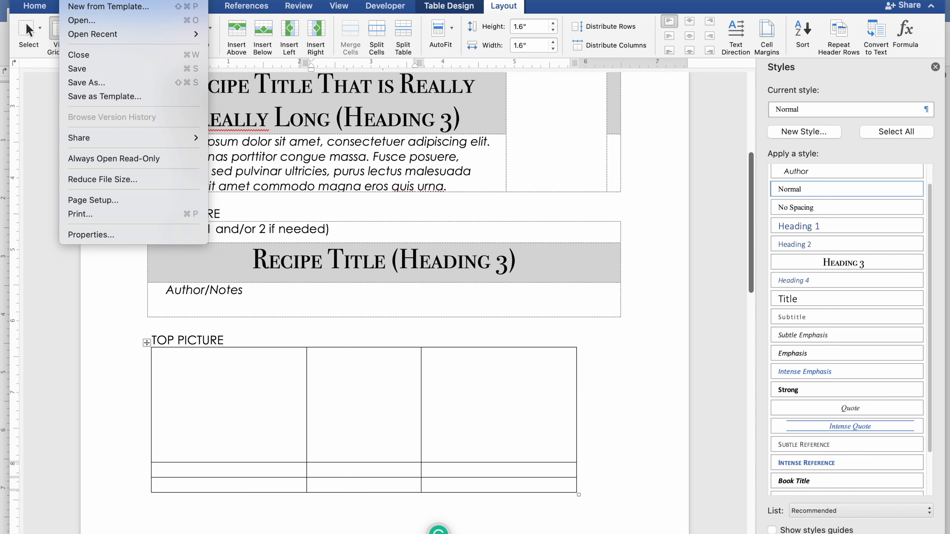
click(83, 211)
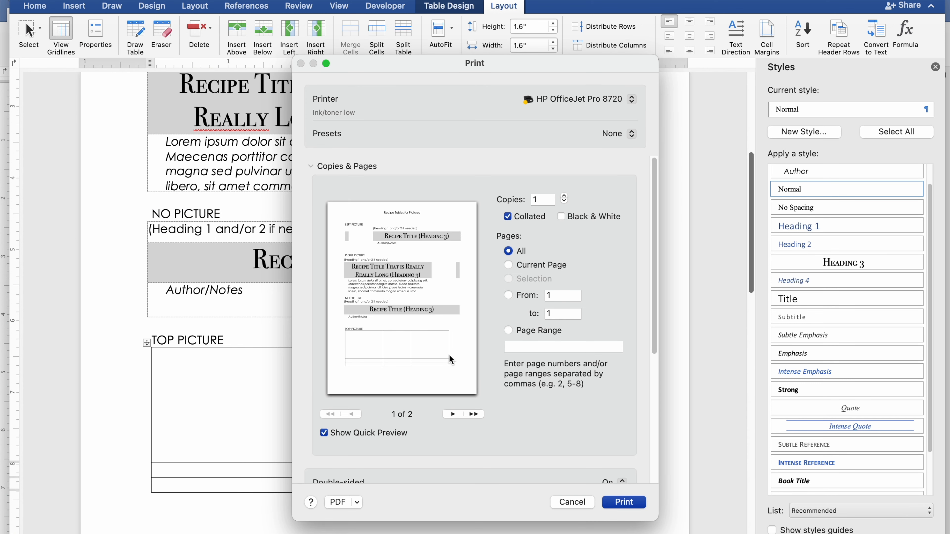
click(579, 503)
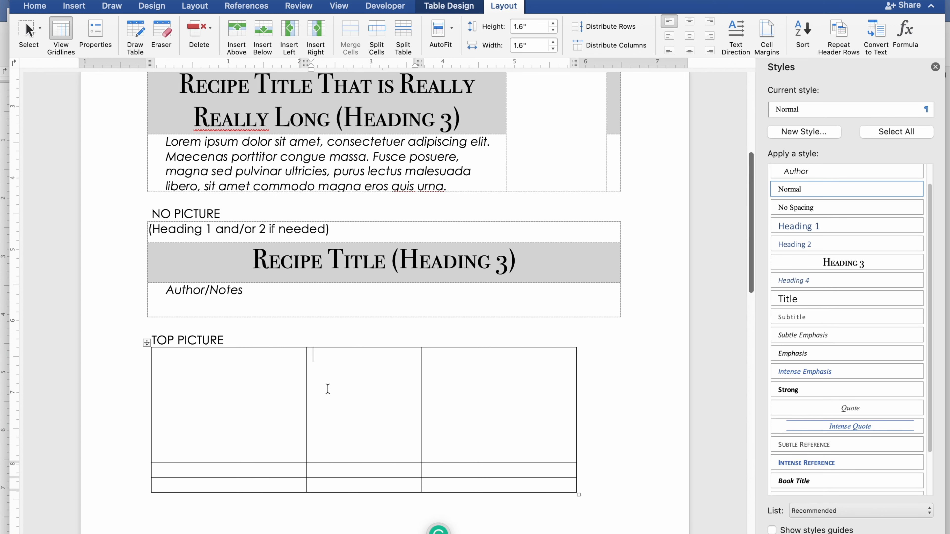
Remove all borders from the whole TOP PICTURE table
click(146, 343)
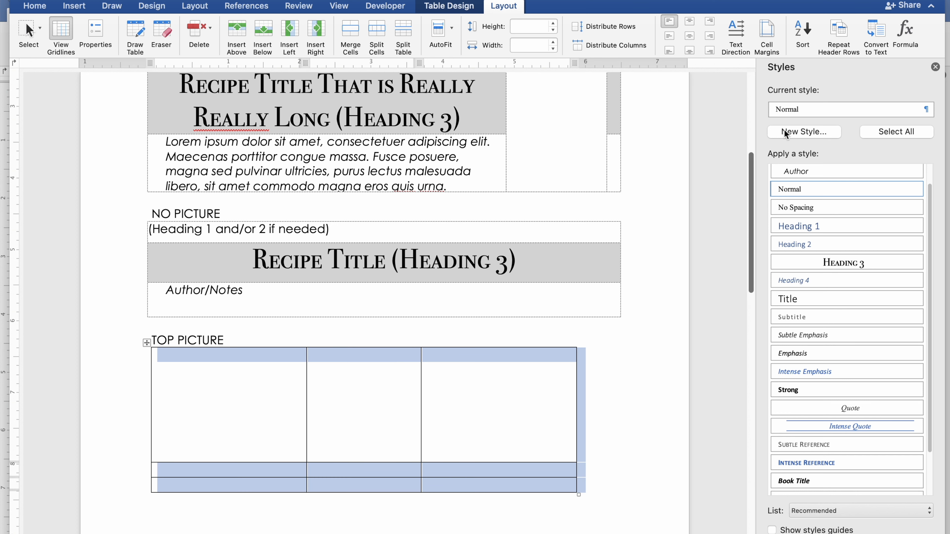
click(455, 8)
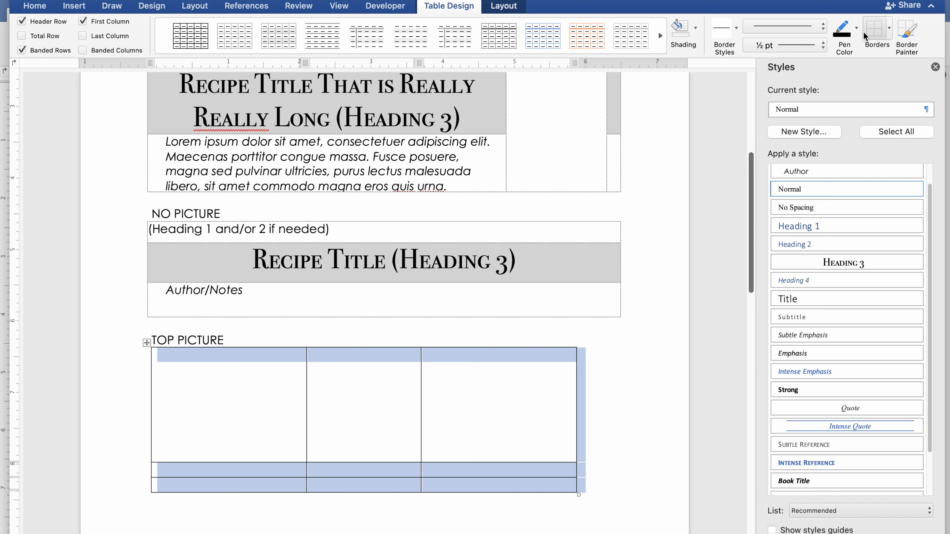
click(890, 29)
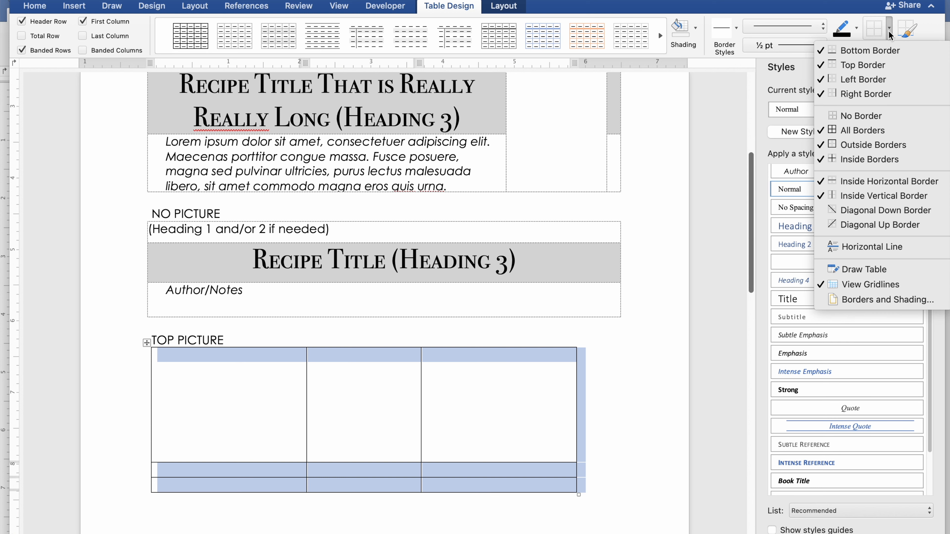
click(860, 117)
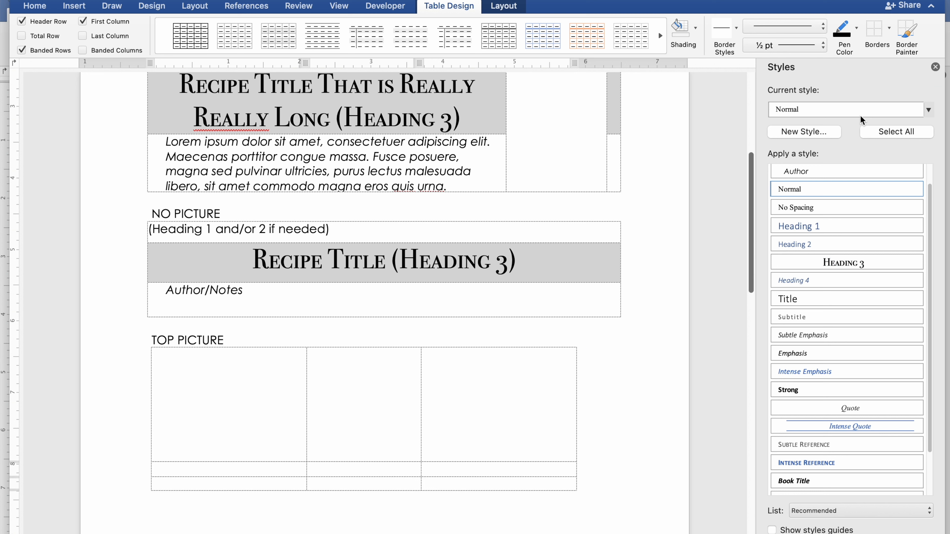
click(592, 394)
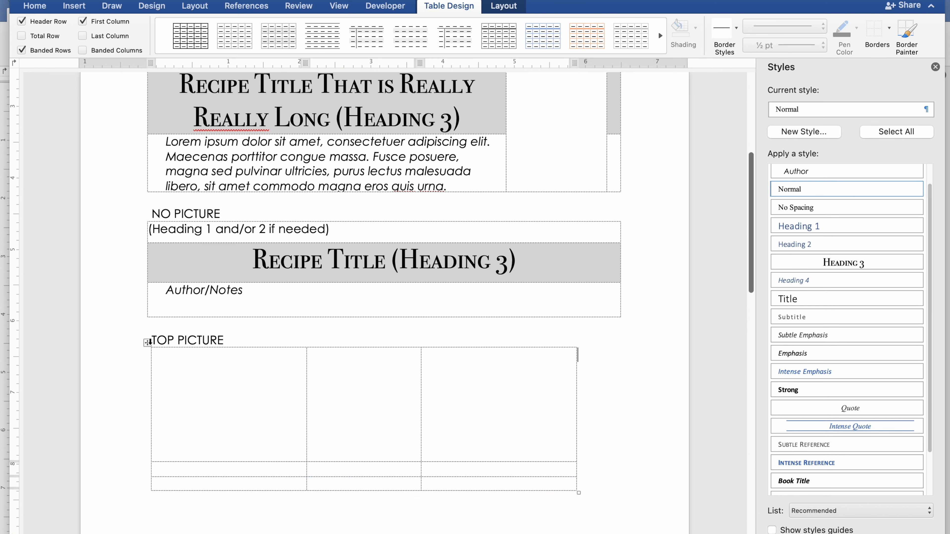
Check the print preview again for the borderless TOP PICTURE table, and close it without printing
click(88, 2)
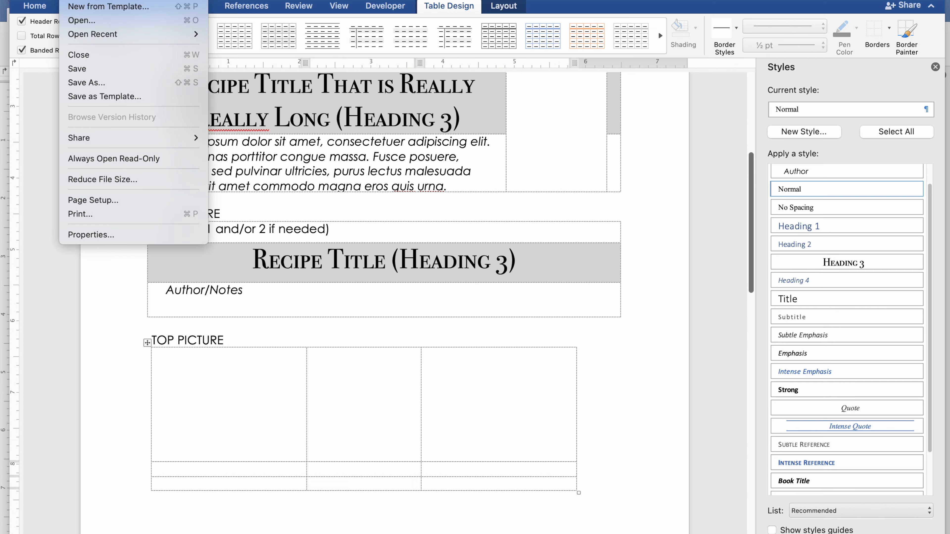
click(104, 220)
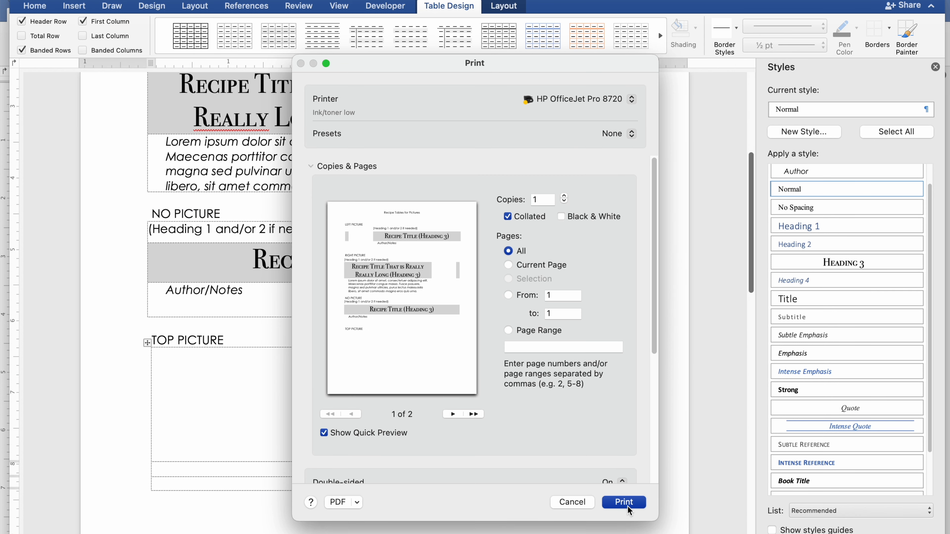
click(572, 501)
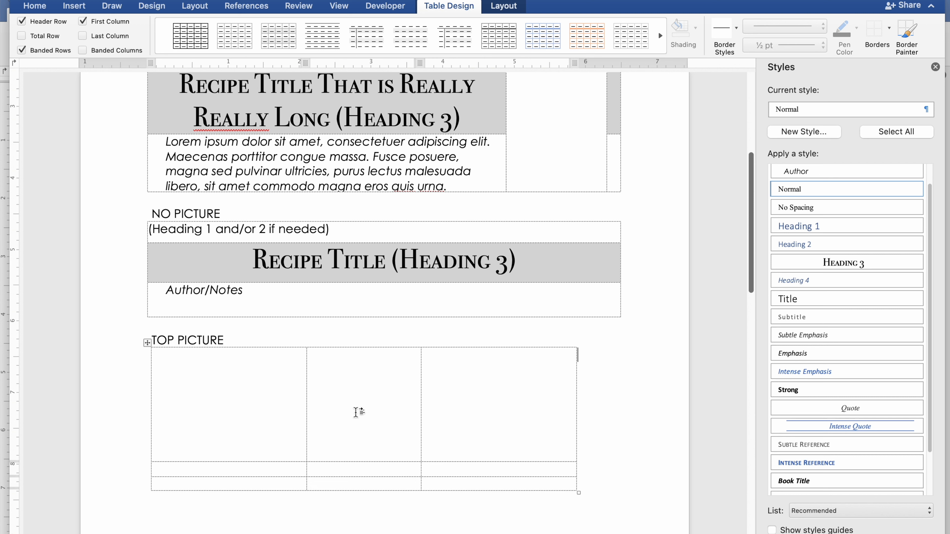
Center the whole TOP PICTURE table horizontally on the page
click(145, 343)
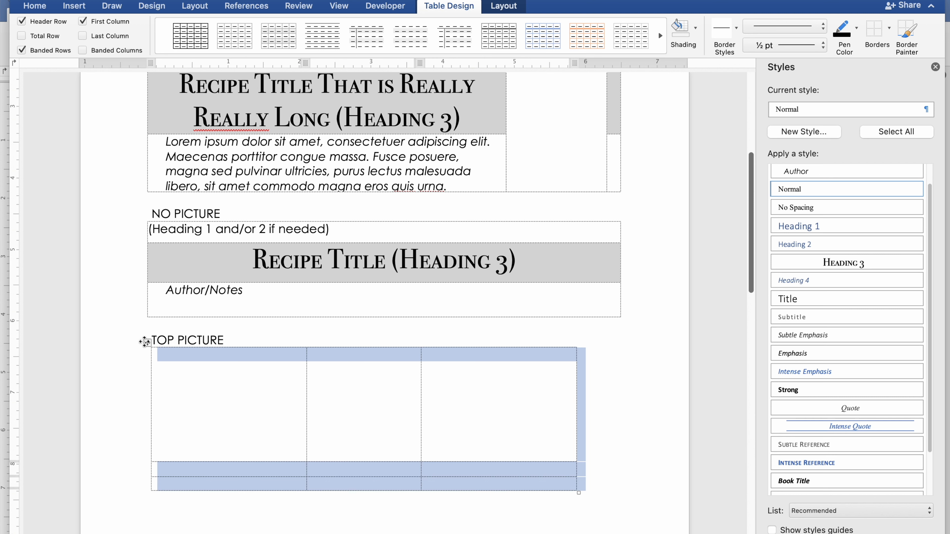
click(37, 6)
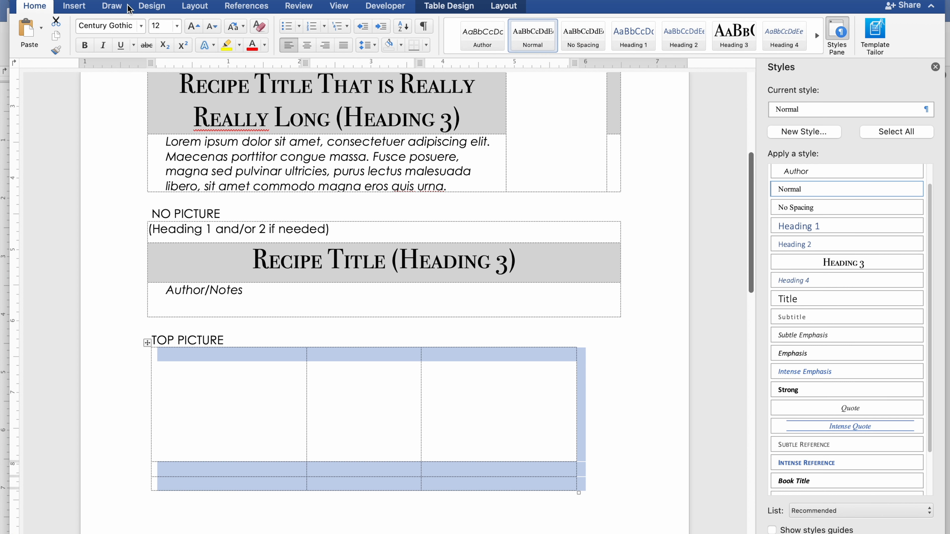
click(307, 45)
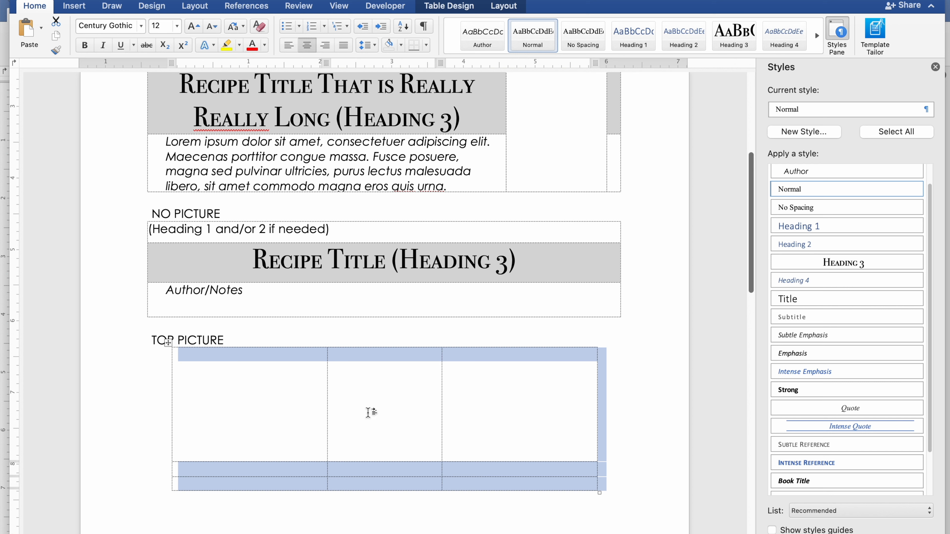
In the table properties for the TOP PICTURE table's first row, set the row height rule to Exactly at 1.6"
click(368, 412)
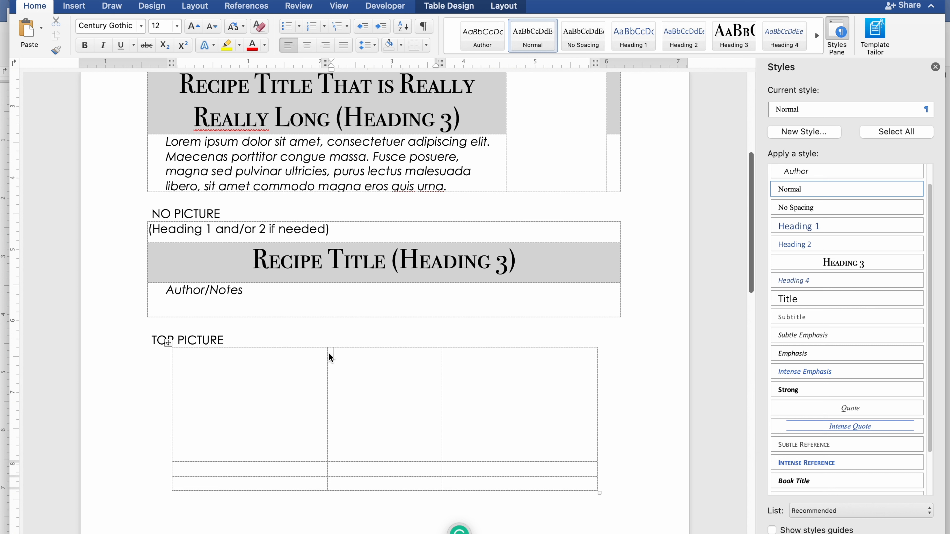
right_click(346, 356)
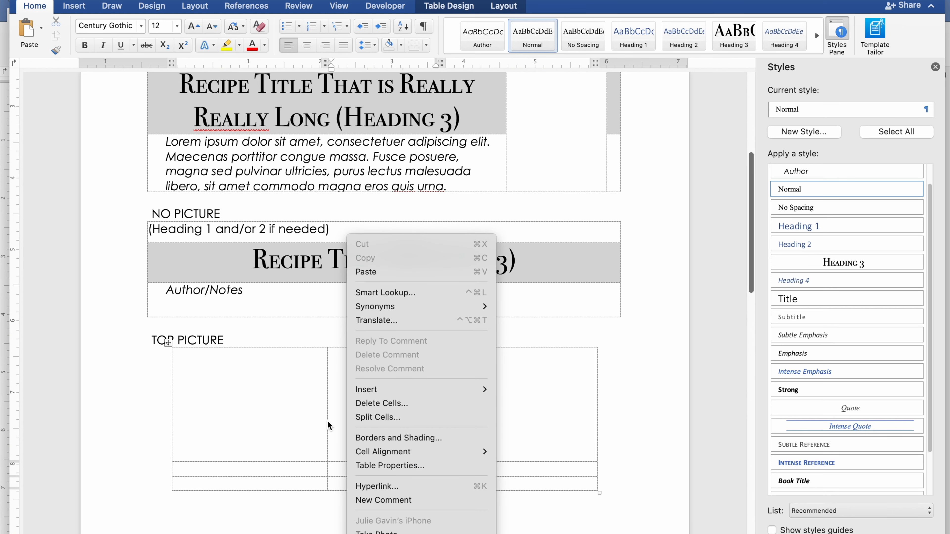
key(Escape)
click(502, 7)
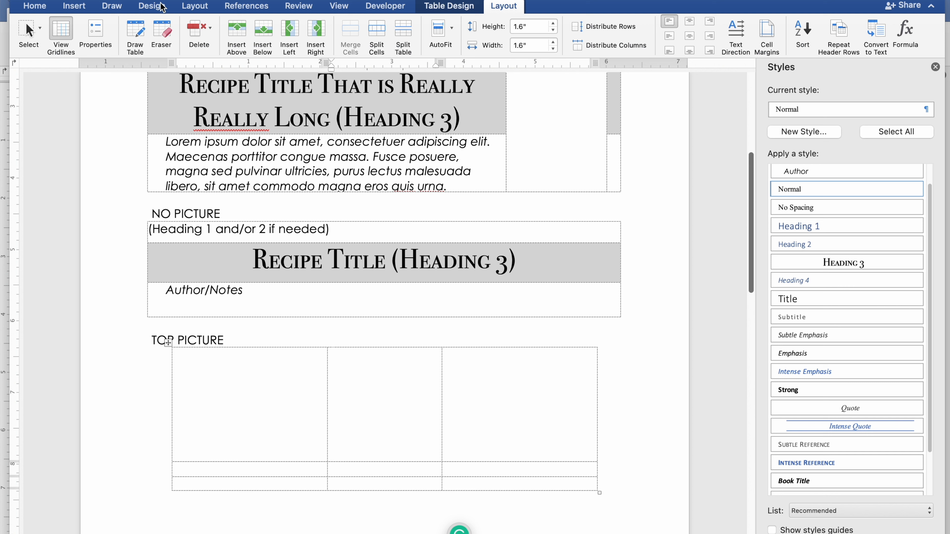
click(99, 34)
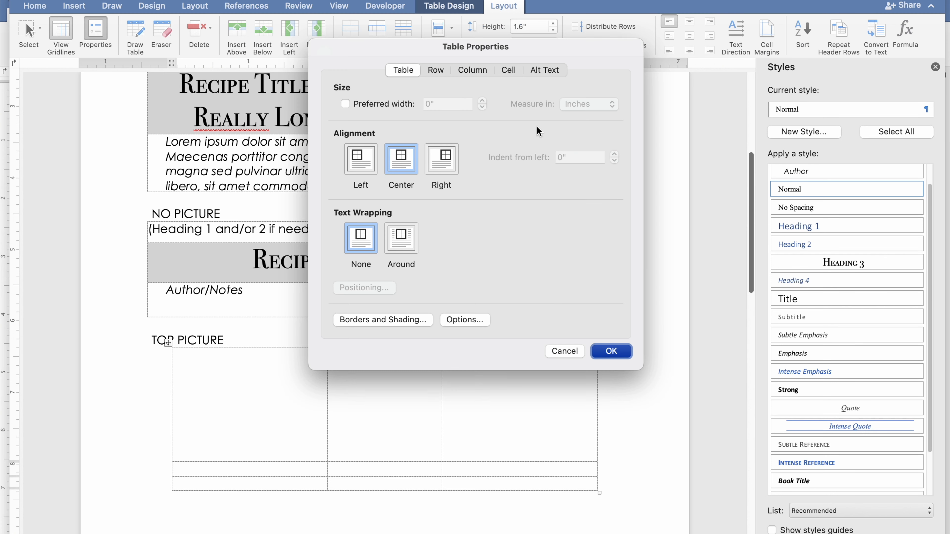
click(435, 71)
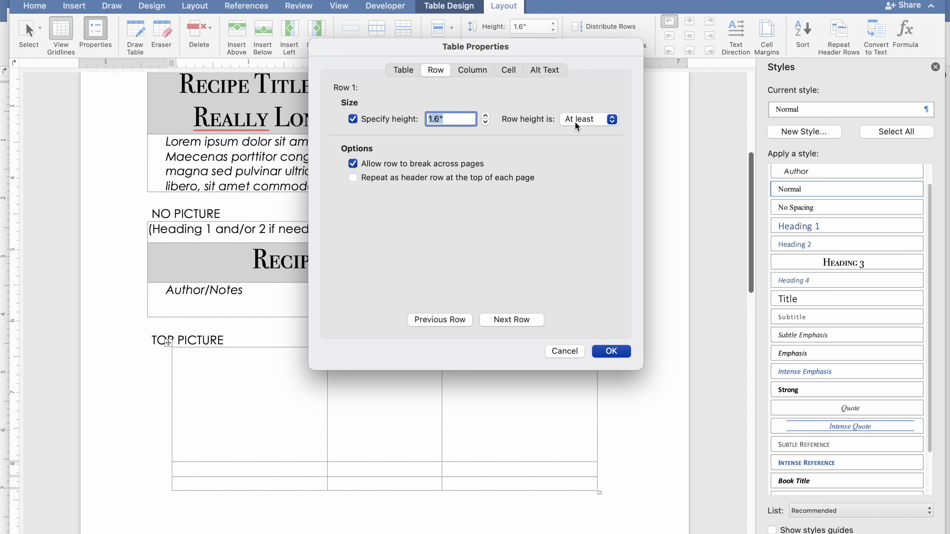
click(611, 119)
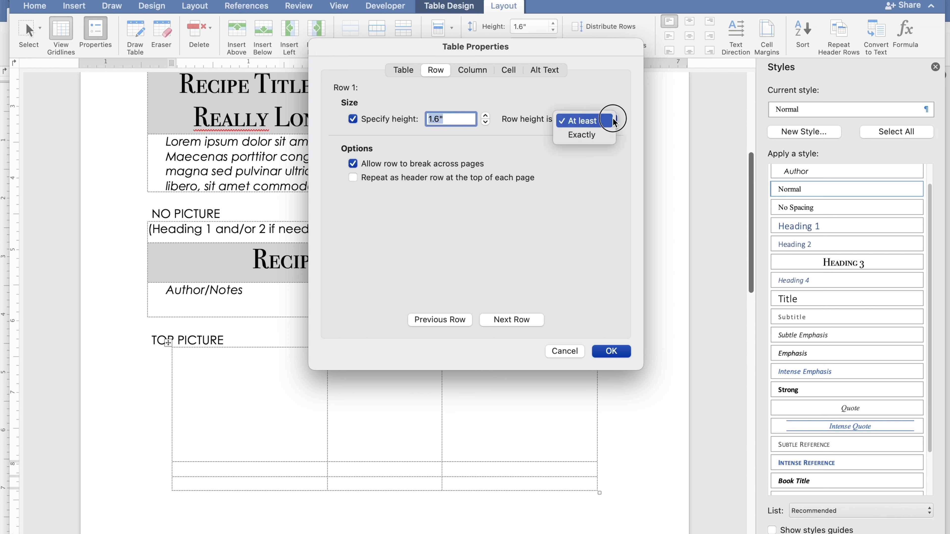
click(591, 133)
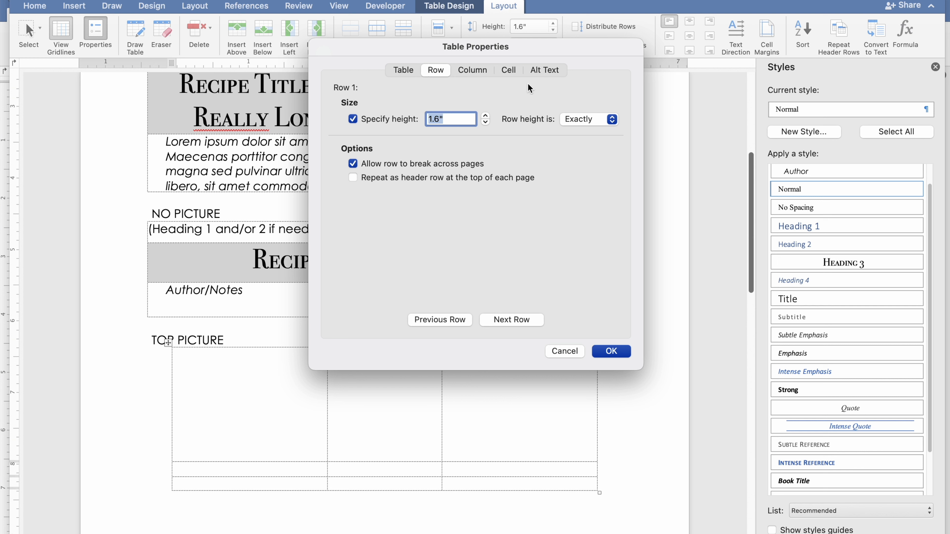
Give the first row's middle cell its own margins, with left and right set to 0, and apply the table properties
click(508, 69)
click(357, 320)
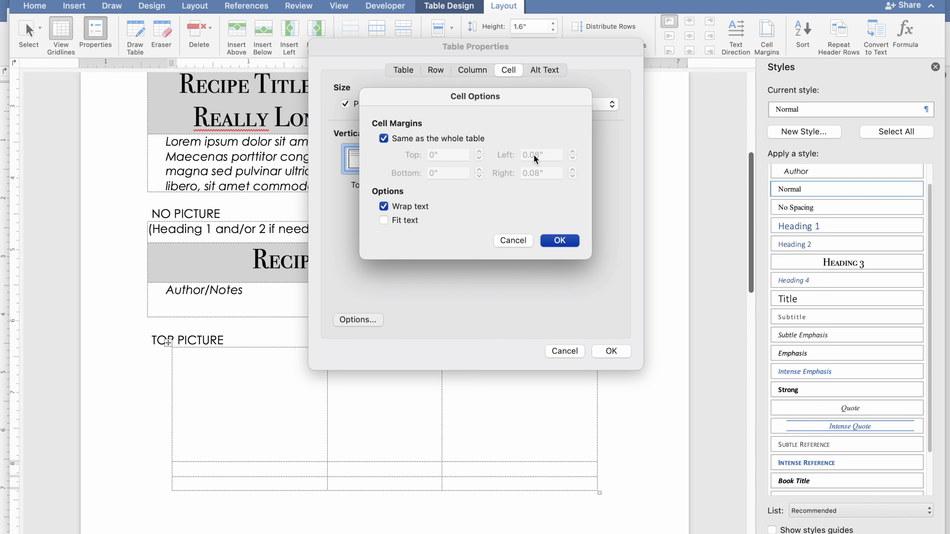
click(384, 140)
click(558, 157)
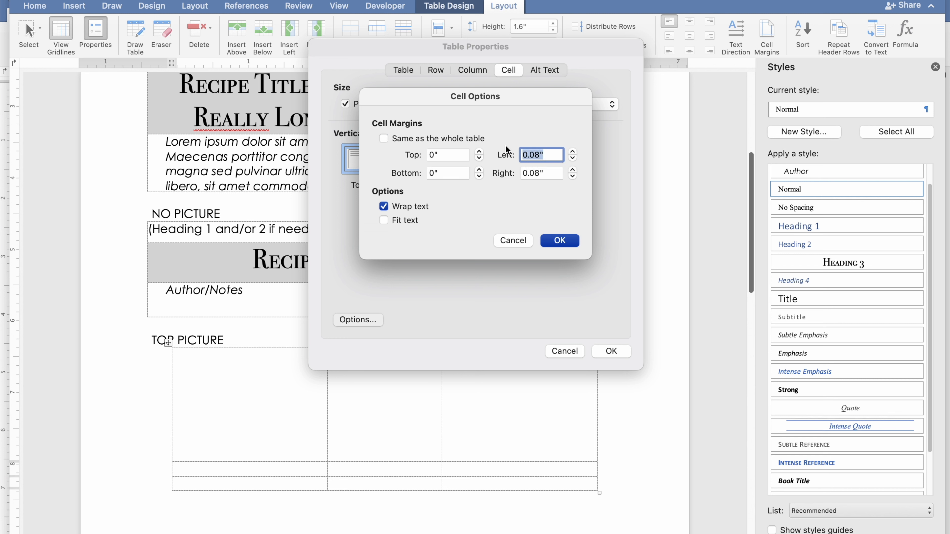
text(0)
key(Tab)
text(0)
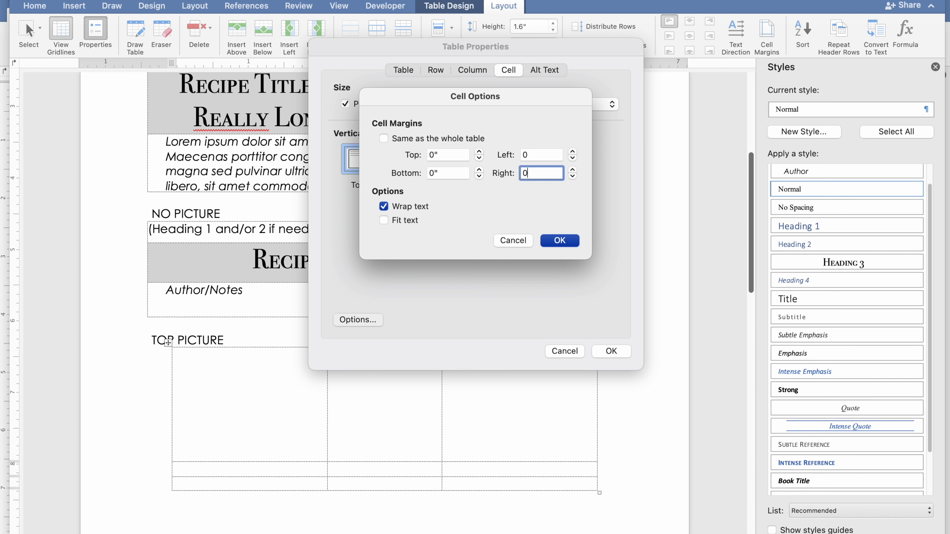
click(565, 241)
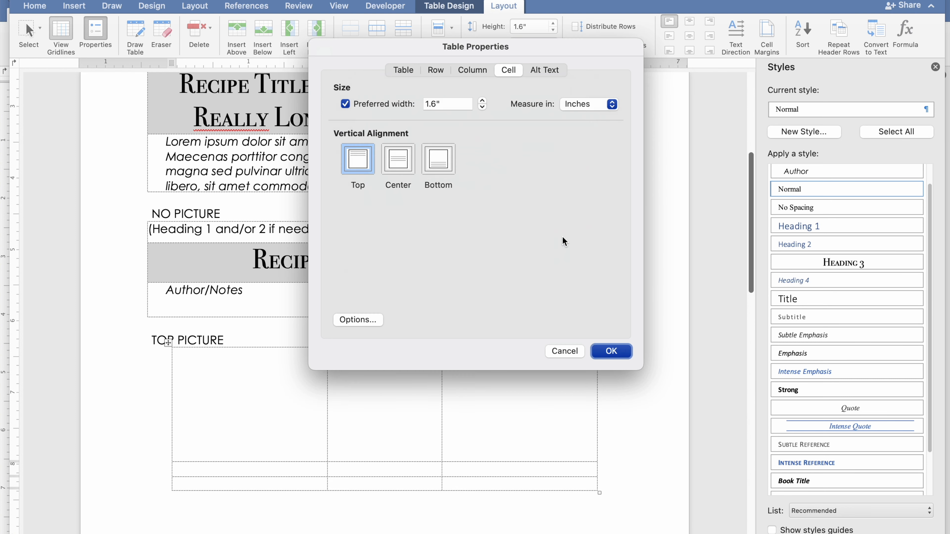
click(611, 352)
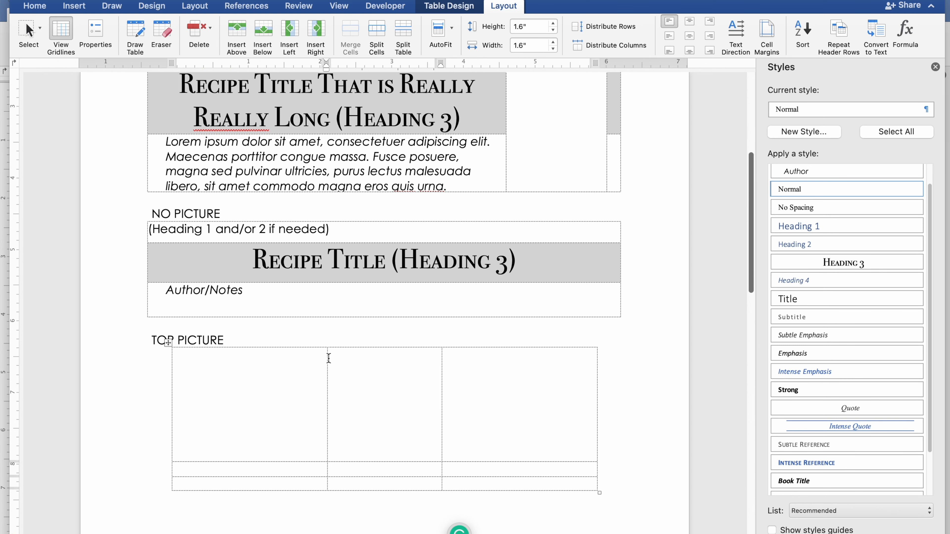
Try to insert the chocolate cookie picture from file into the first row's middle cell and check how it fits
scroll(371, 333, down, 5)
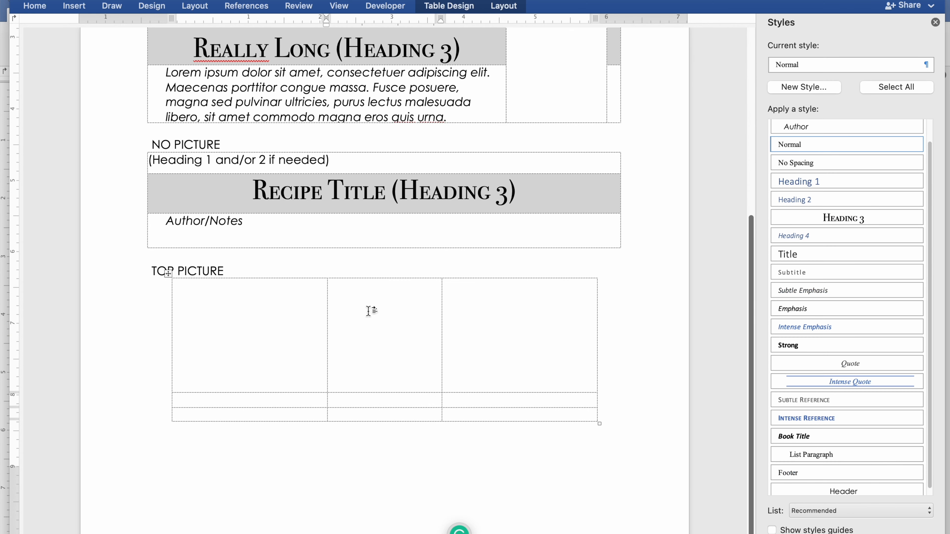
click(76, 7)
click(154, 28)
click(183, 66)
click(310, 94)
click(744, 497)
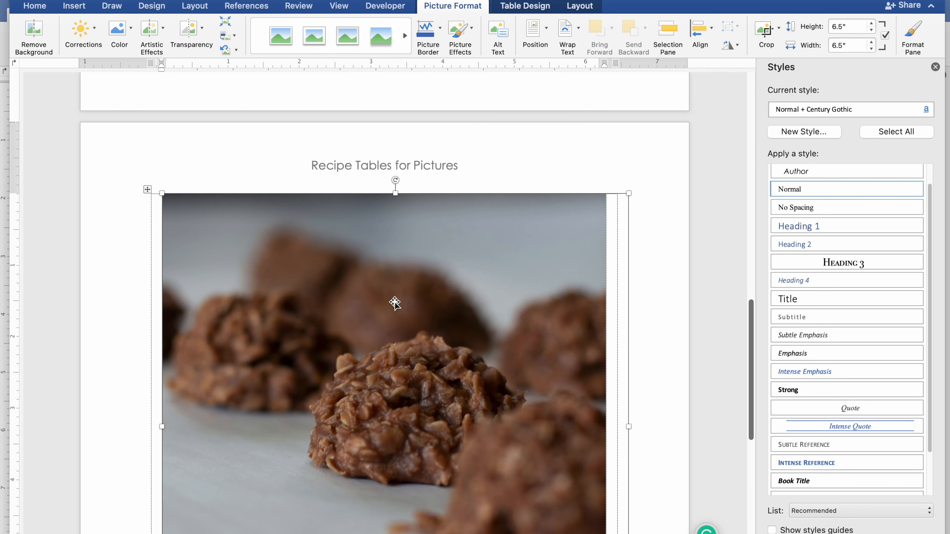
scroll(394, 305, down, 2)
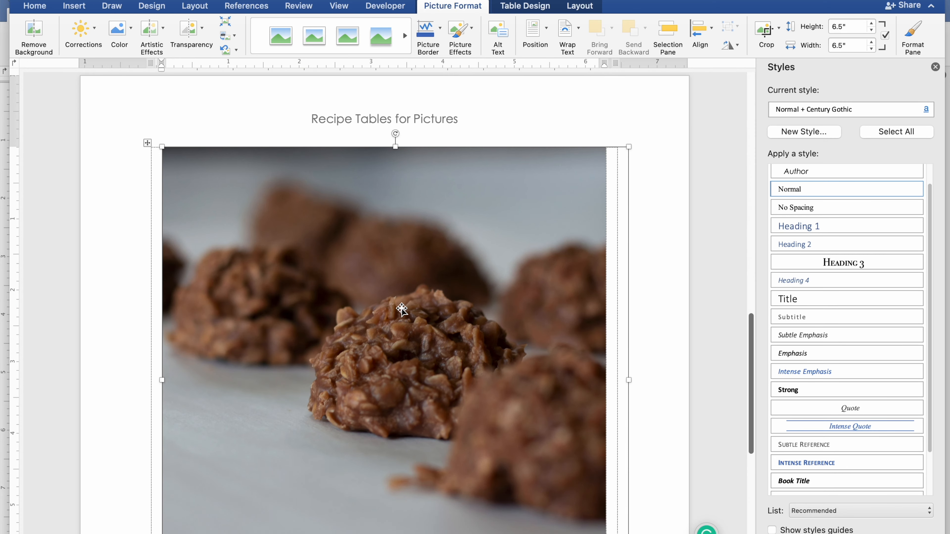
scroll(404, 318, up, 1)
scroll(405, 327, up, 3)
scroll(405, 329, down, 10)
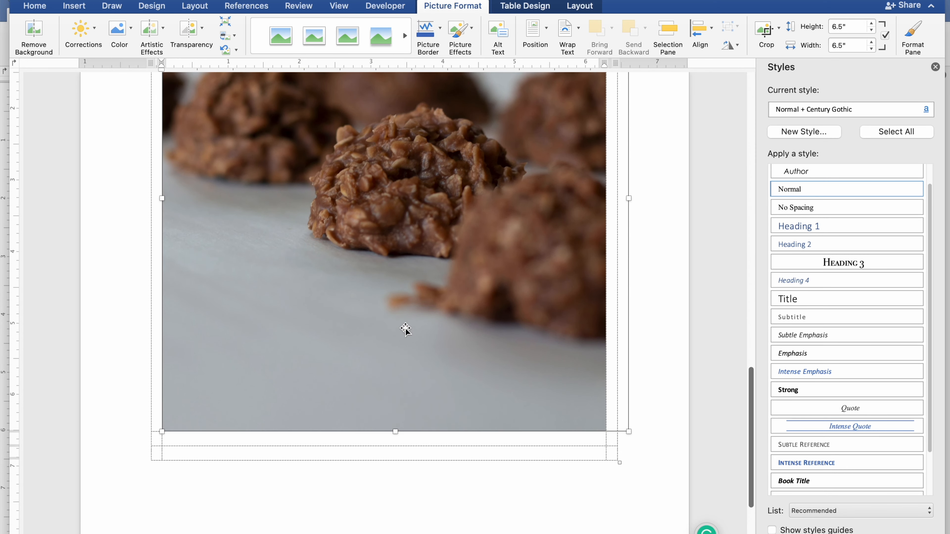
scroll(404, 335, up, 6)
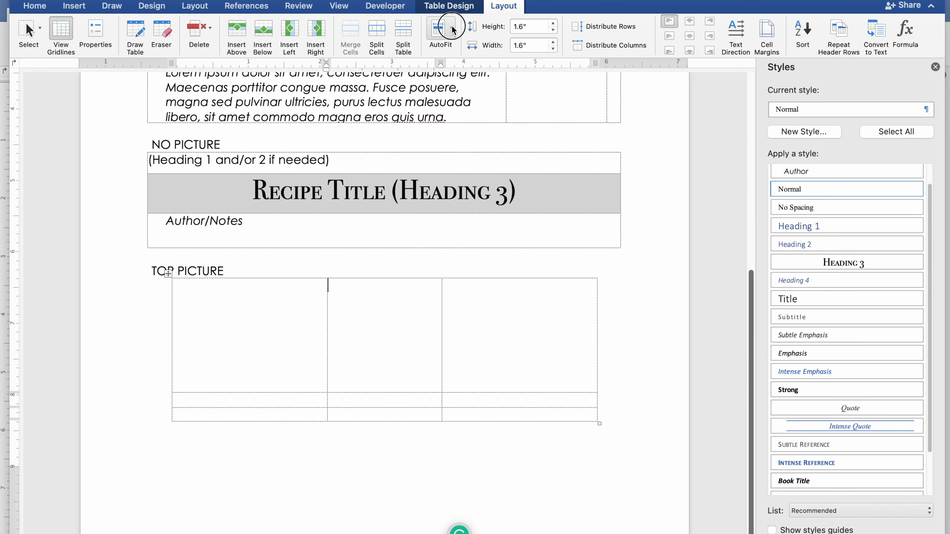
Set the TOP PICTURE table to fixed column width and insert the chocolate cookie picture into the first row's middle cell
click(452, 25)
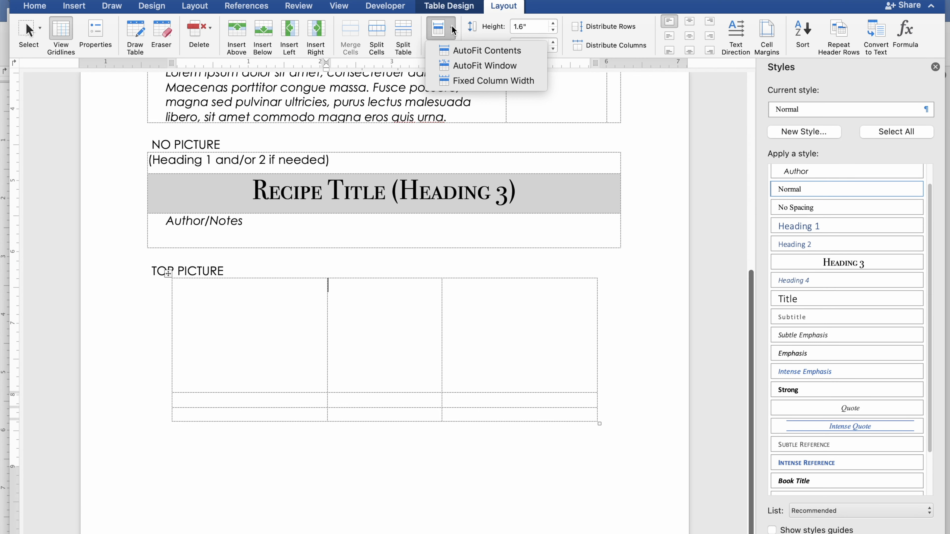
click(467, 82)
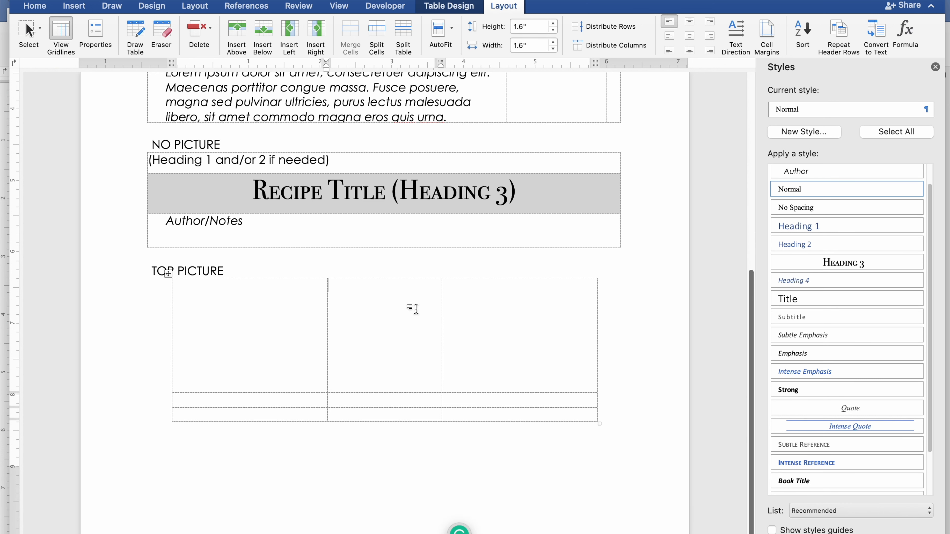
click(74, 6)
click(140, 30)
click(159, 65)
click(744, 495)
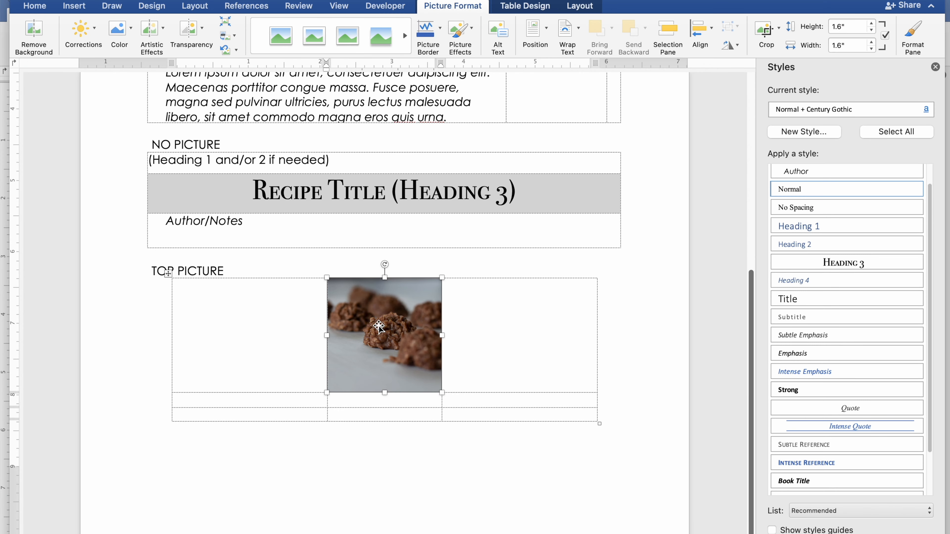
Replace the chocolate cookie picture in the TOP PICTURE table with 4h dinner rolls.jpeg from the Desktop
key(Delete)
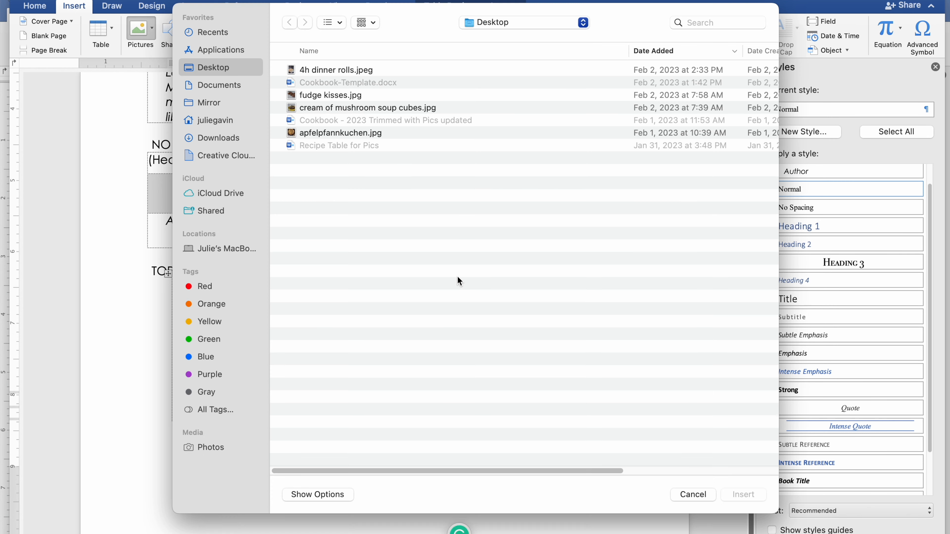
click(337, 65)
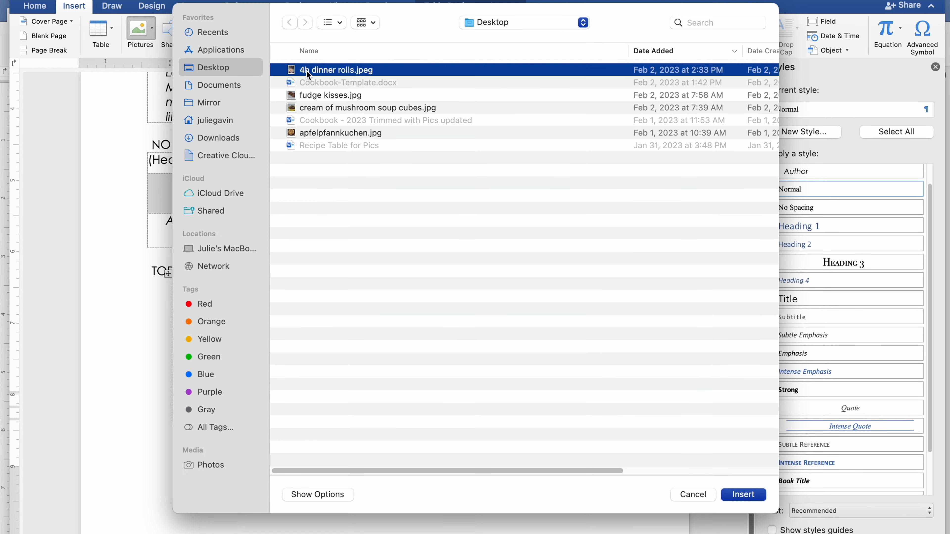
click(743, 495)
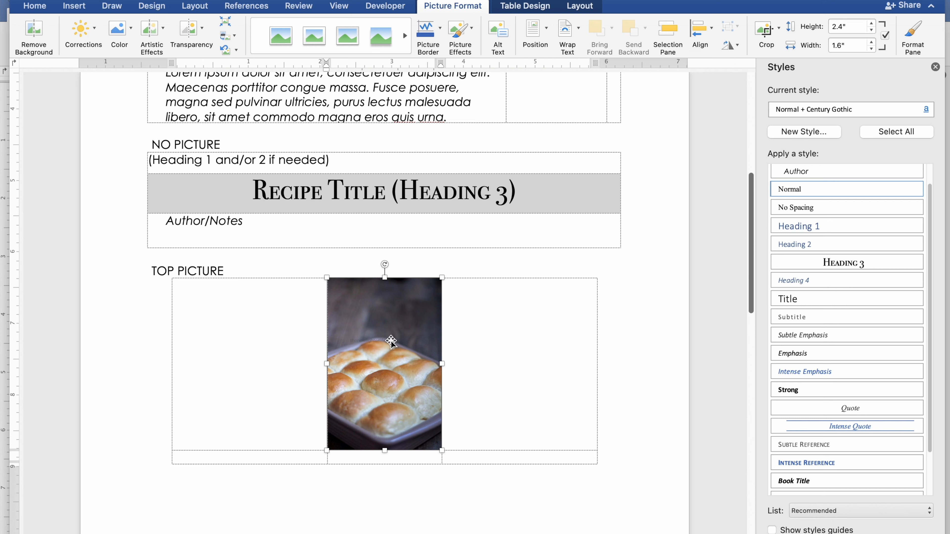
Crop the dinner rolls picture to a 1:1 aspect ratio and shift it so the rolls fill the crop frame
click(779, 30)
mouse_move(792, 82)
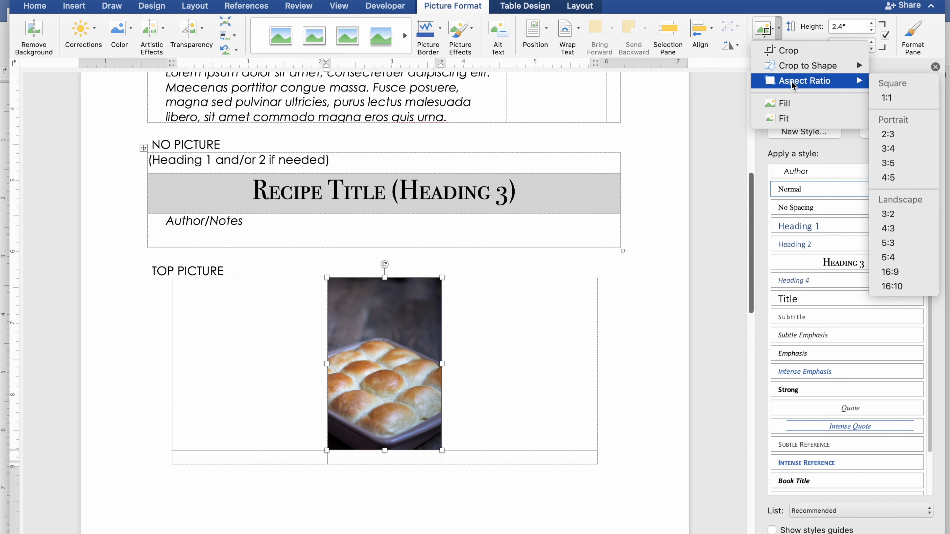
click(891, 101)
drag(381, 341, 385, 323)
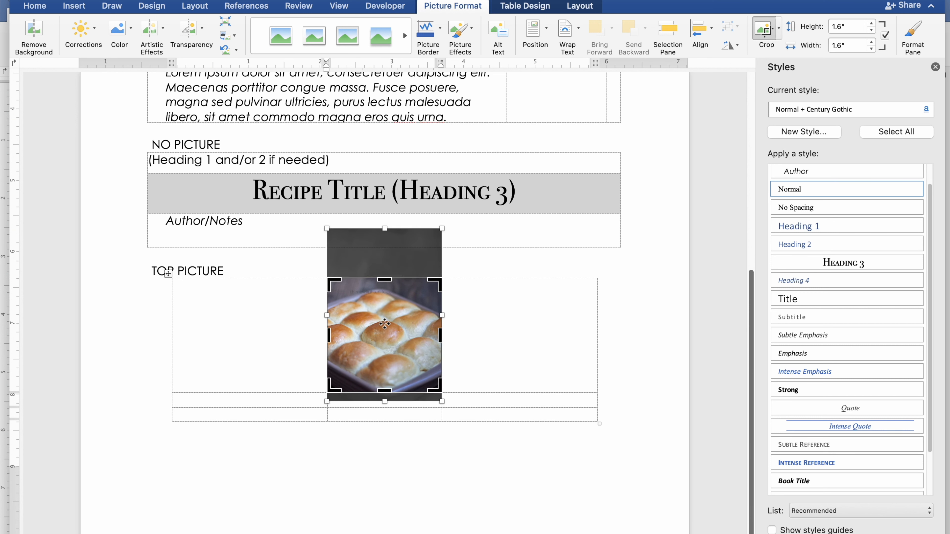
key(Escape)
click(456, 312)
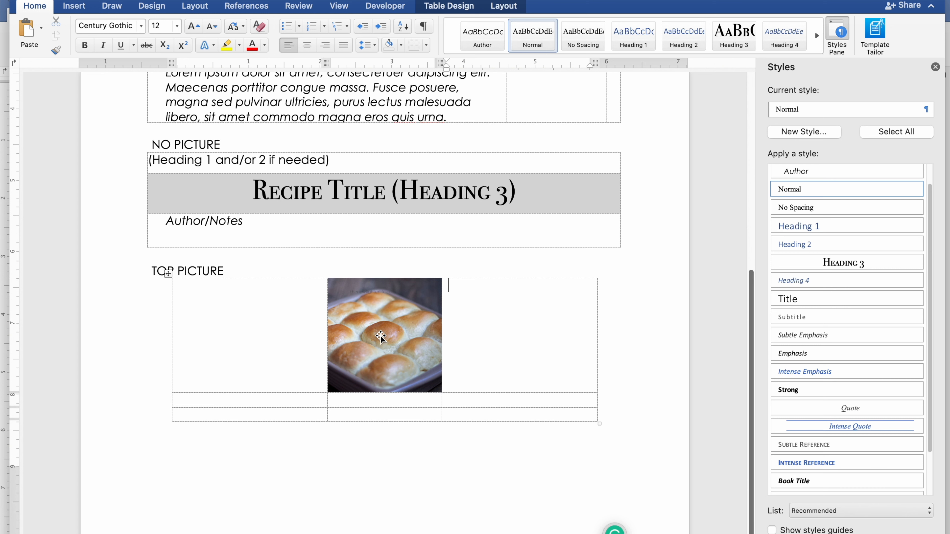
Delete the dinner rolls picture and set the TOP PICTURE table's first row height rule to Exactly at 1.6"
click(381, 336)
key(Delete)
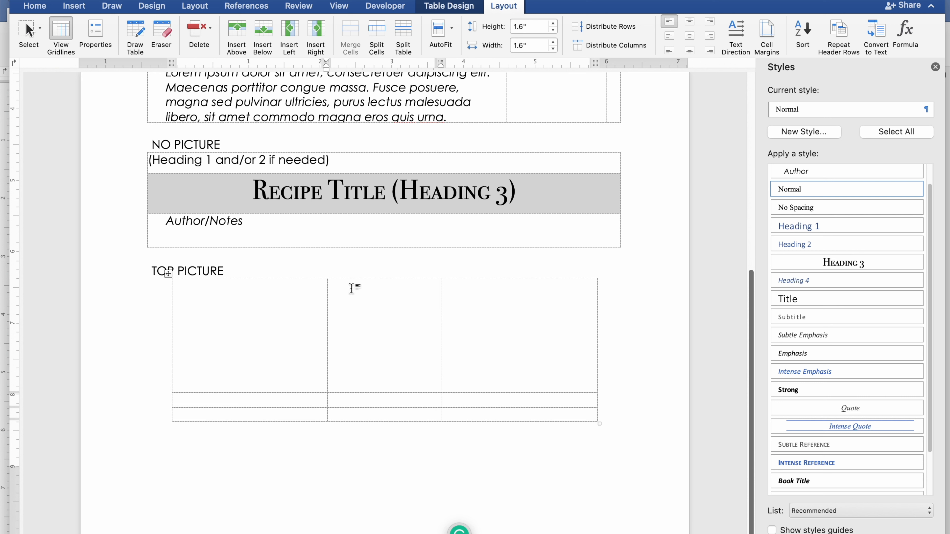
click(96, 33)
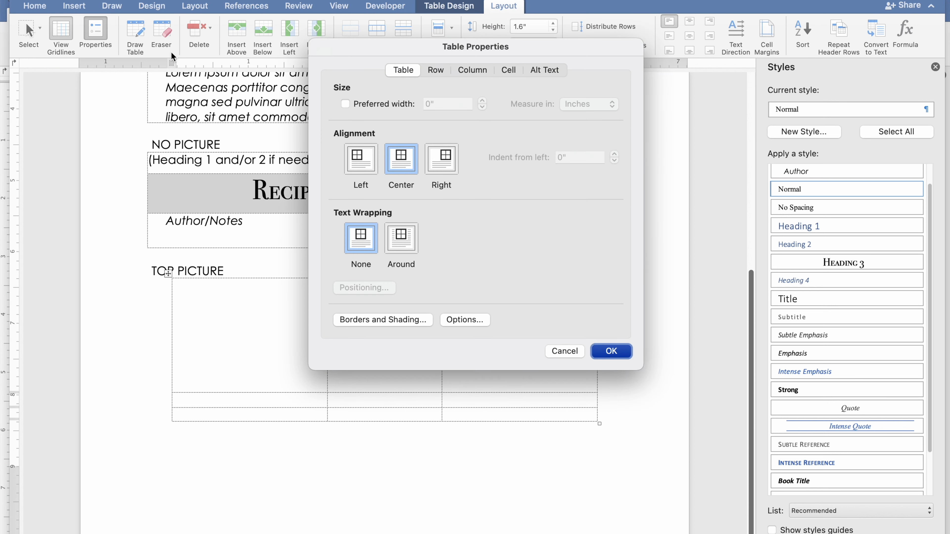
click(436, 70)
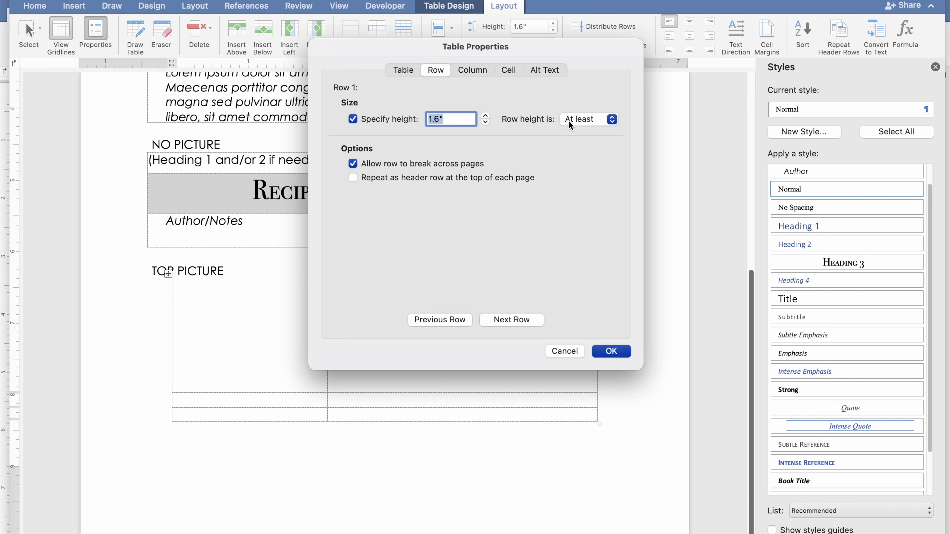
click(612, 119)
click(578, 132)
click(611, 351)
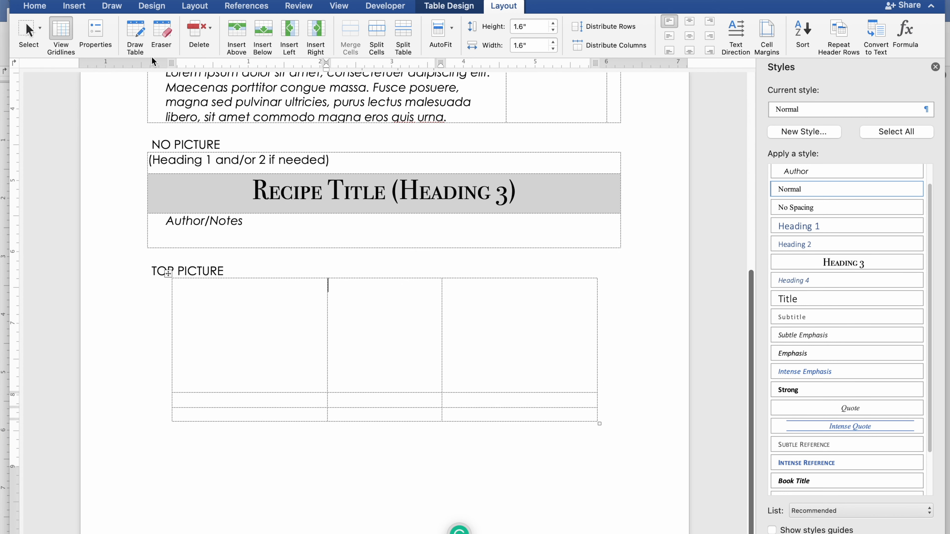
Insert 4h dinner rolls.jpeg from file into the empty middle cell of the TOP PICTURE table's first row
click(74, 5)
click(140, 30)
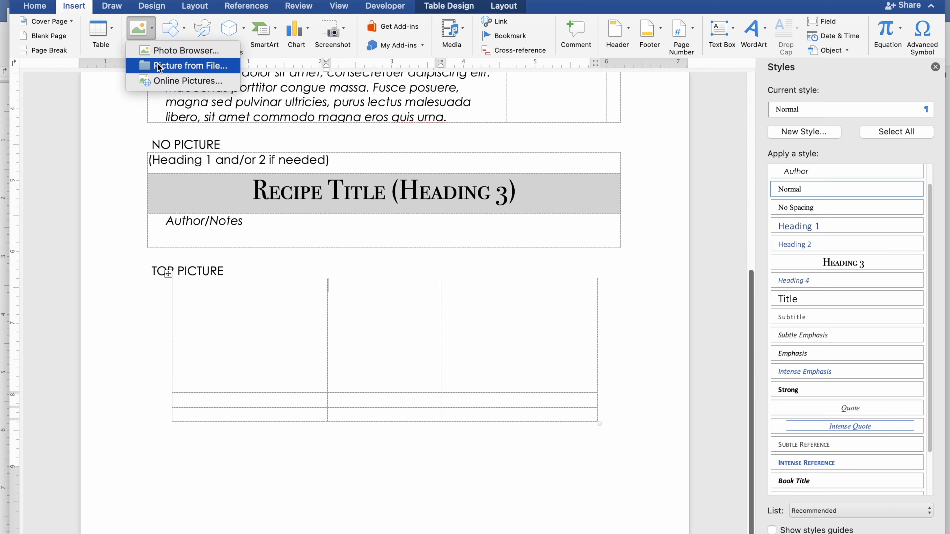
click(180, 66)
click(323, 71)
click(744, 494)
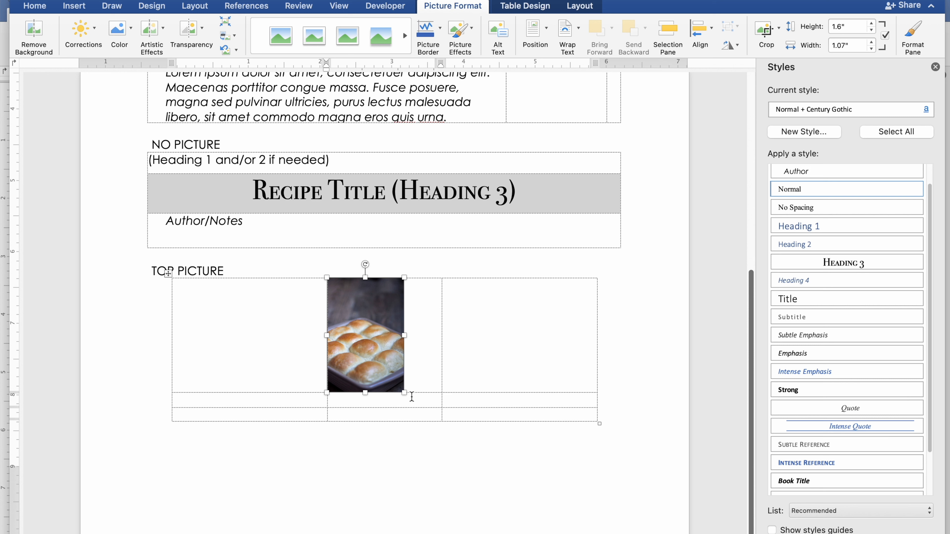
Enlarge the dinner rolls picture to about 1.65" wide and crop it to a 1:1 aspect ratio centred on the rolls
drag(403, 393, 446, 419)
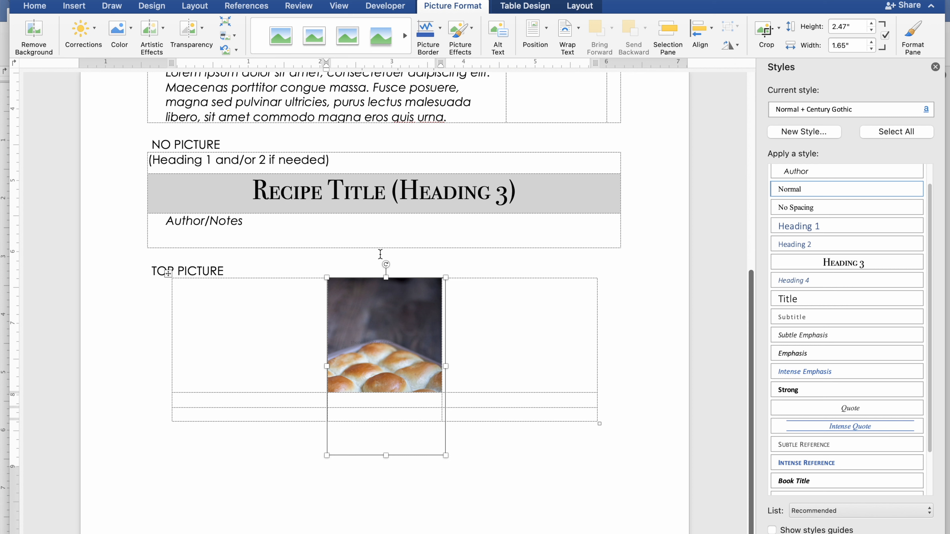
click(779, 30)
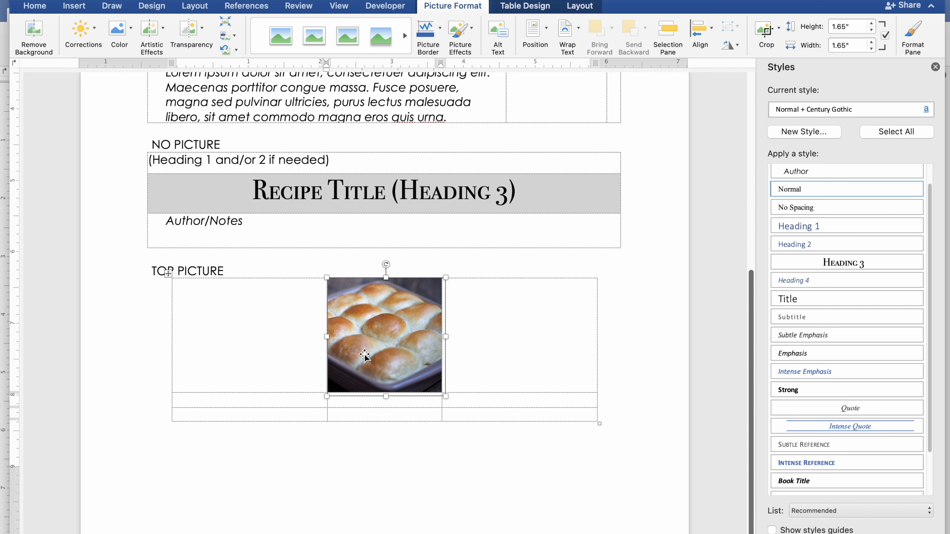
click(303, 402)
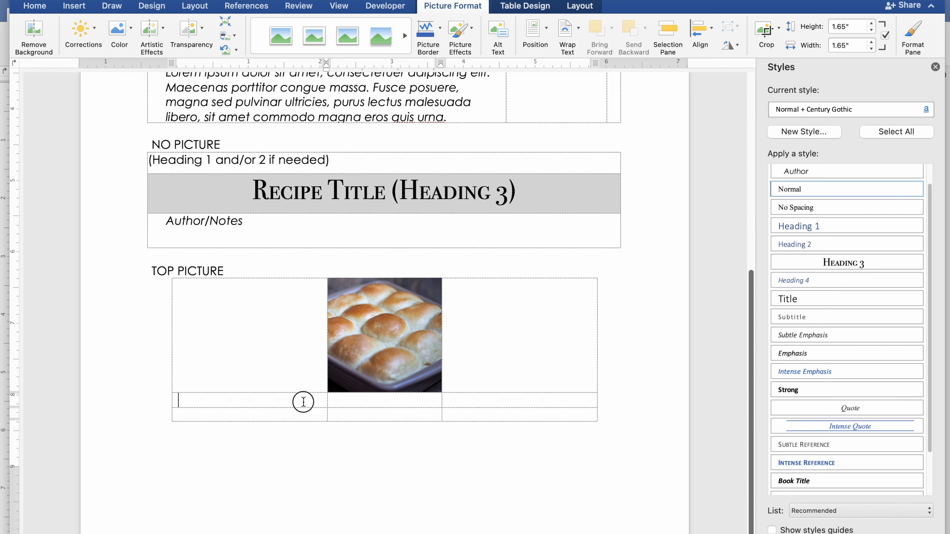
Merge the three cells of the TOP PICTURE table's second row into one
drag(304, 401, 479, 401)
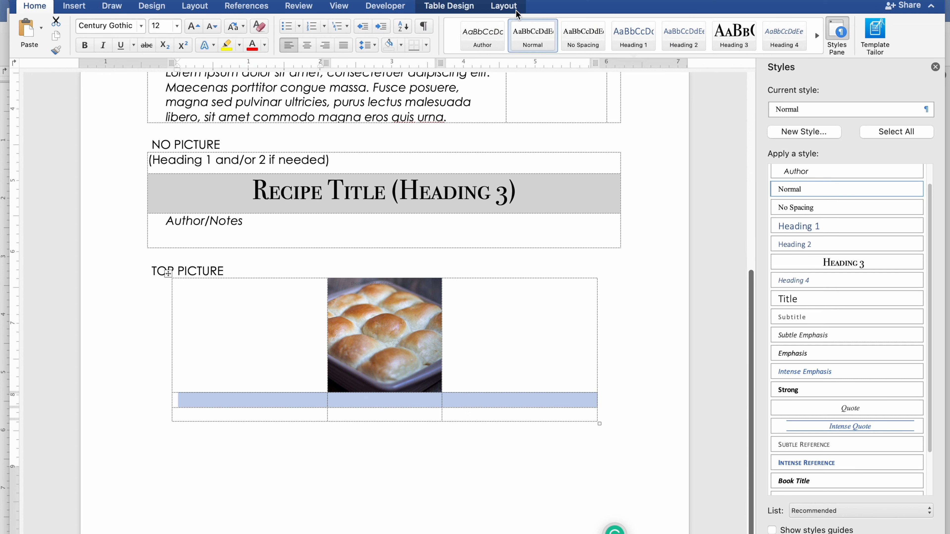
click(503, 6)
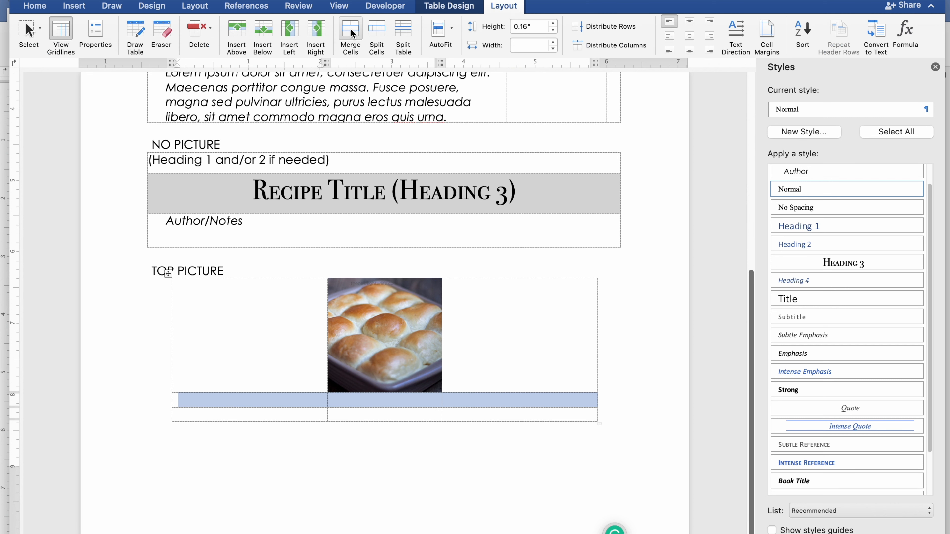
click(352, 33)
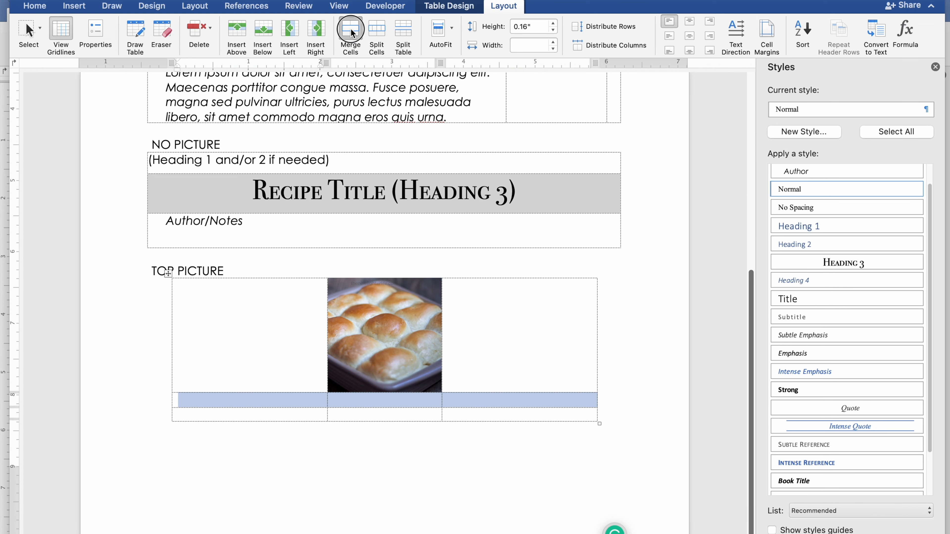
Apply the Heading 3 style to the merged second row and enter "Recipe Title" as its text
click(385, 404)
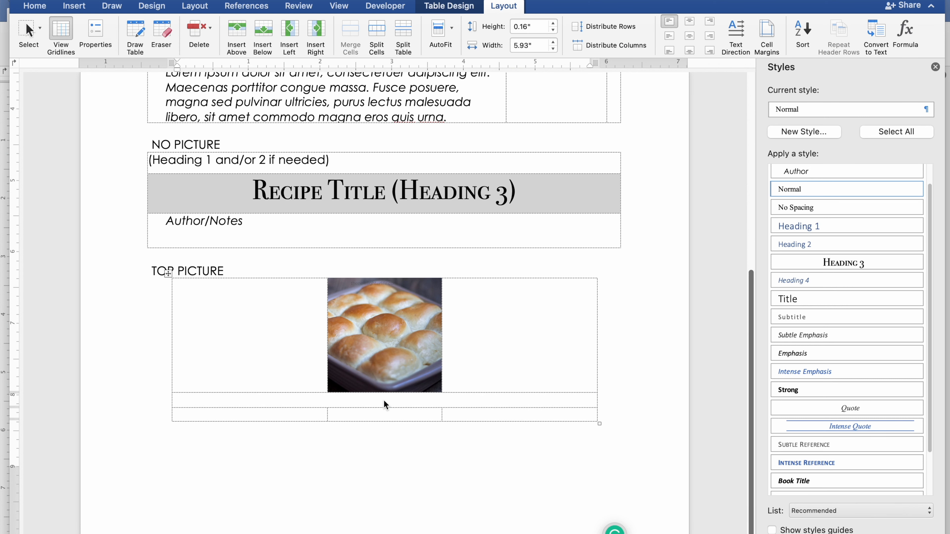
click(835, 264)
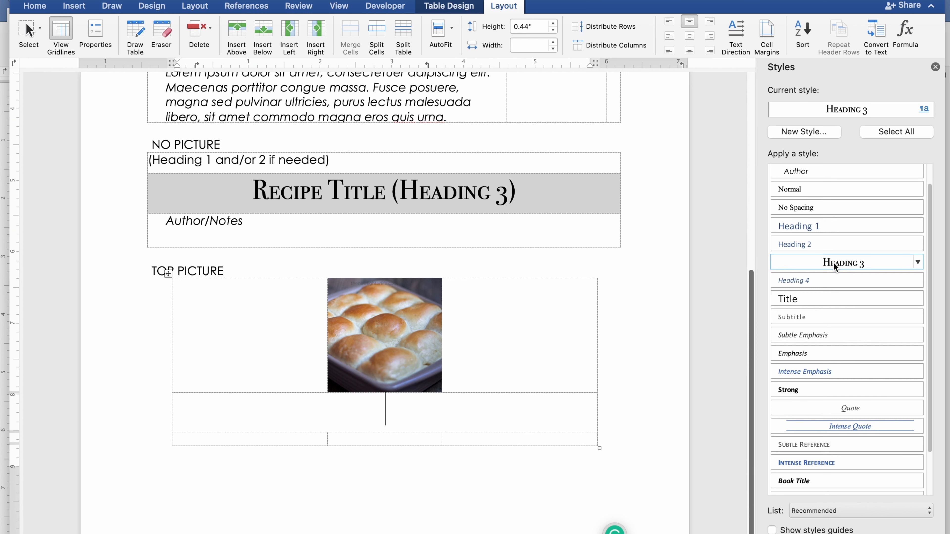
text(Recipe Title)
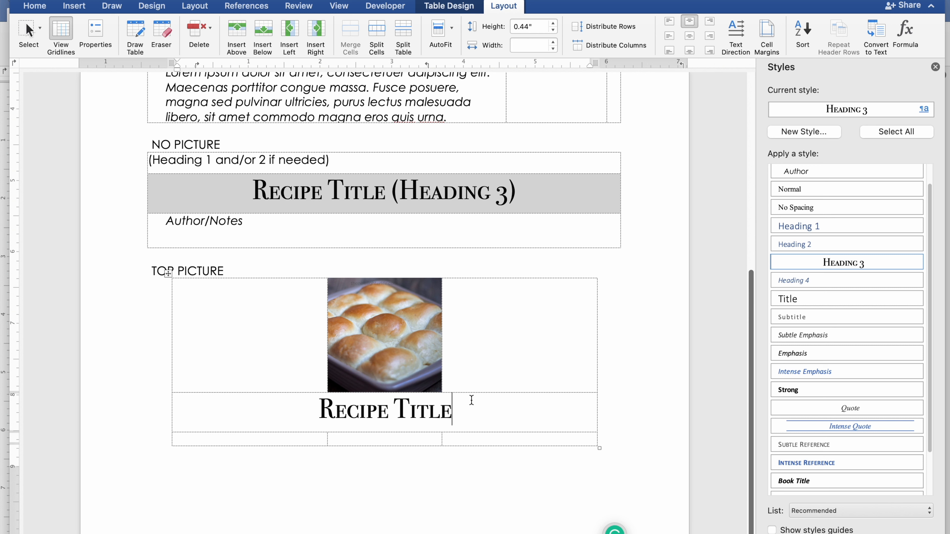
Merge the three cells of the TOP PICTURE table's third row and apply the Author style to it
drag(277, 440, 469, 441)
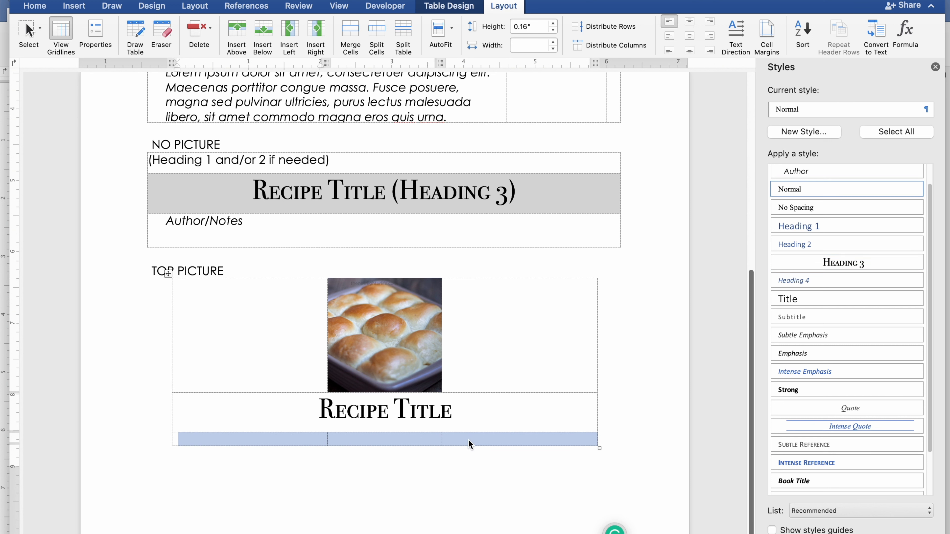
right_click(469, 443)
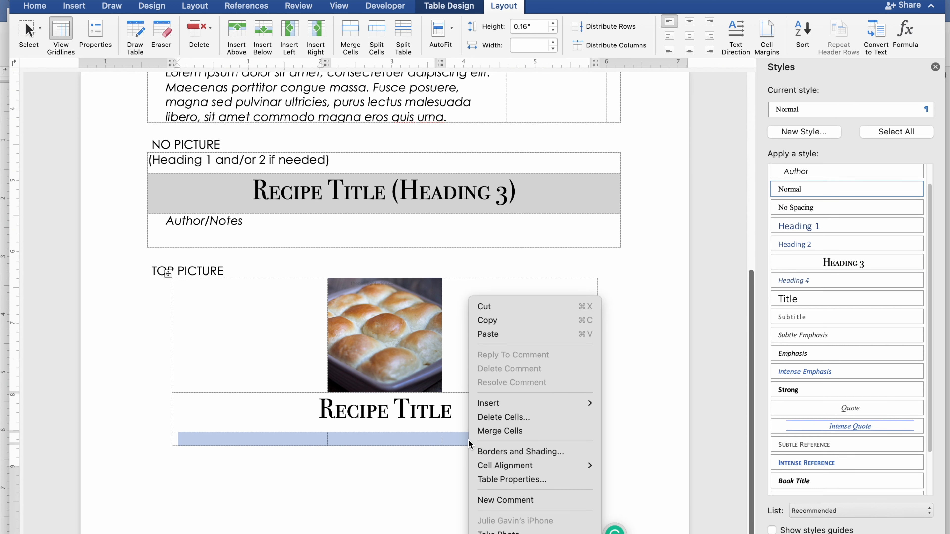
click(487, 434)
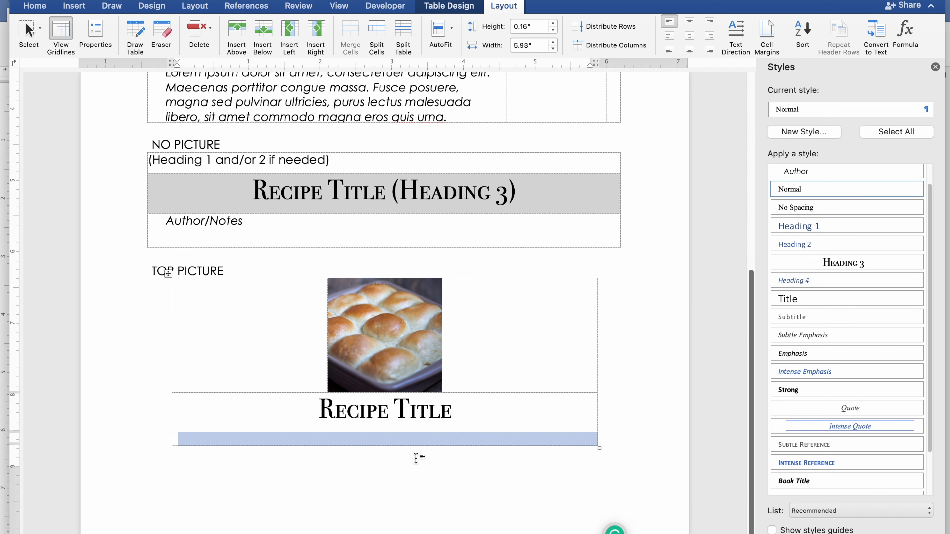
click(407, 439)
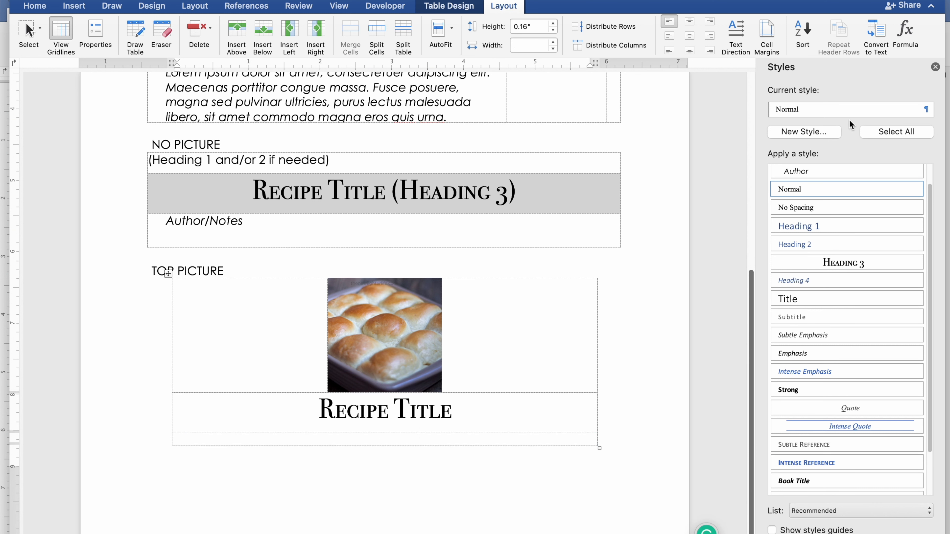
click(804, 172)
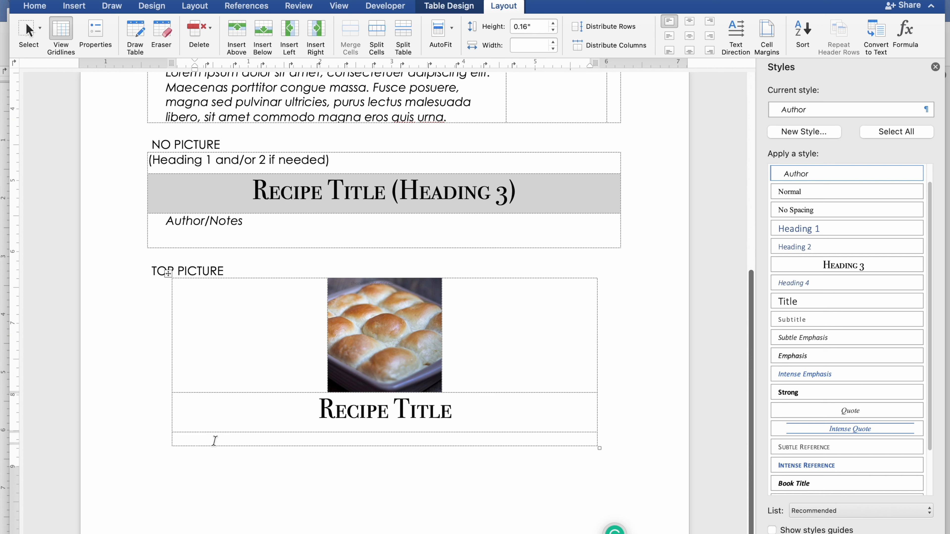
Copy the "Maecenas porttitor … quis urna." text from the RIGHT PICTURE table's notes into the TOP PICTURE table's third row
click(238, 438)
drag(447, 119, 188, 88)
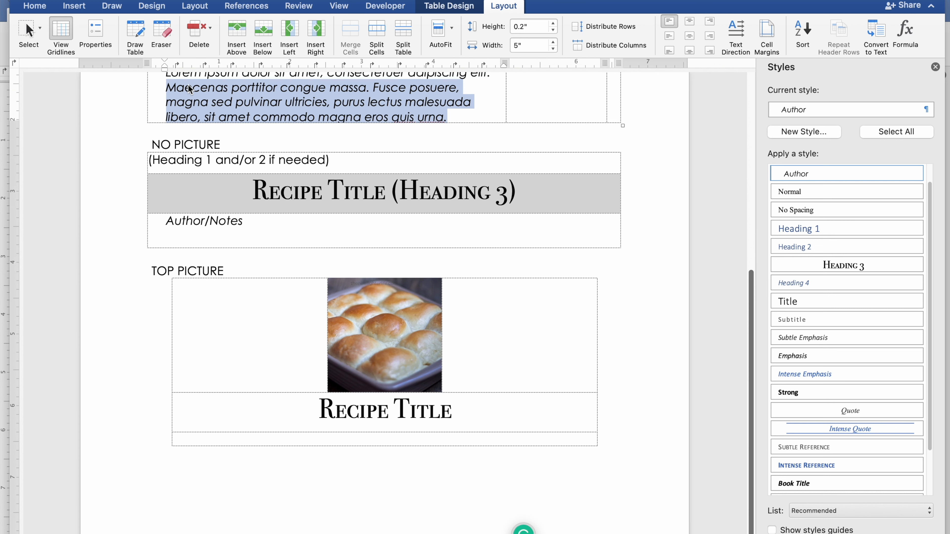
click(282, 440)
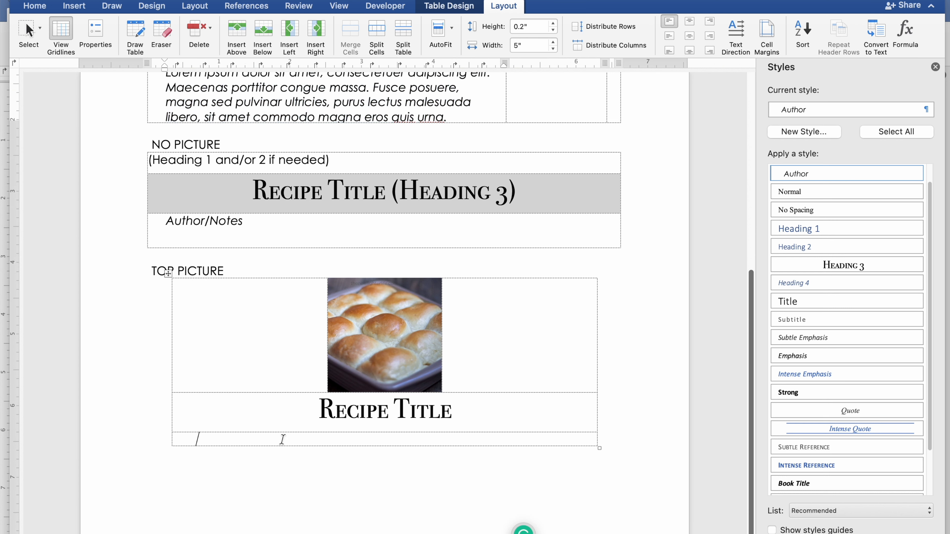
key(super+v)
click(282, 442)
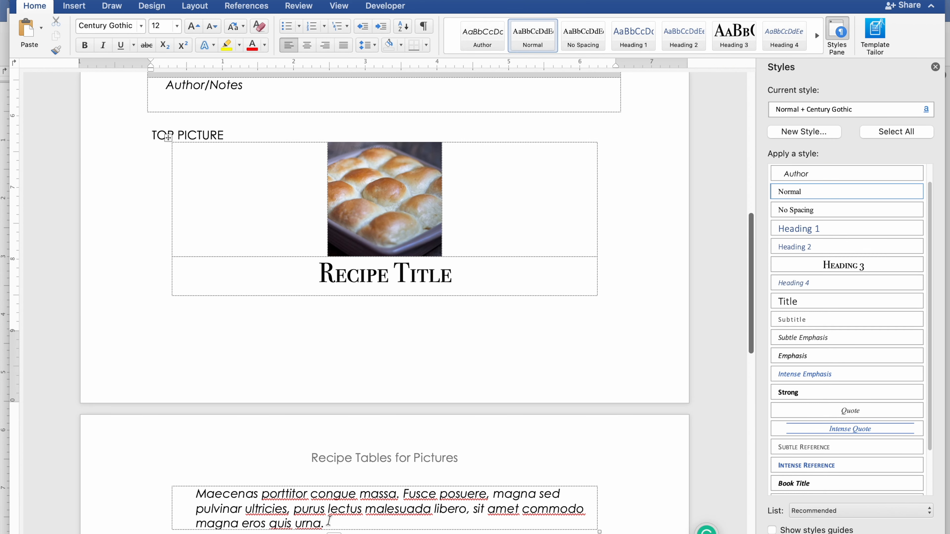
Delete the dinner rolls picture from the TOP PICTURE table to leave its picture cell empty
scroll(344, 461, up, 6)
scroll(344, 460, up, 4)
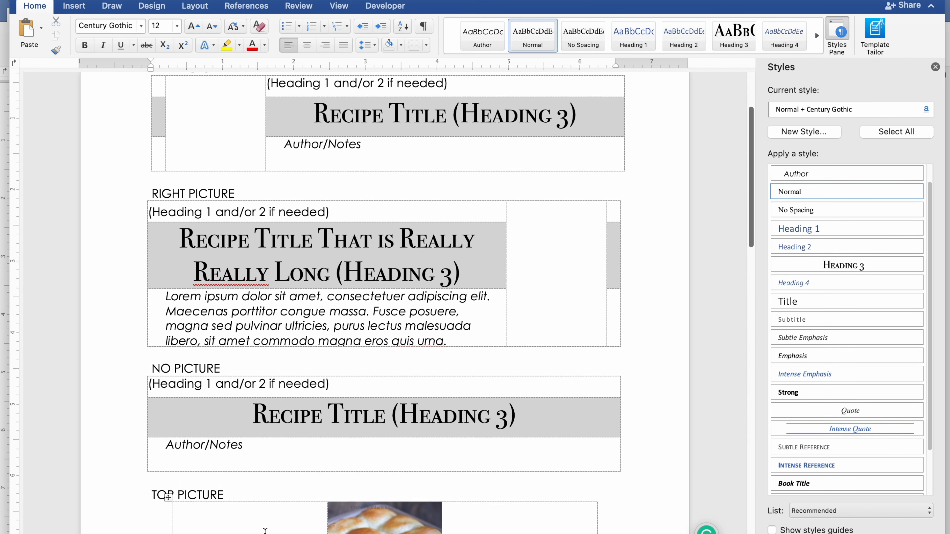
scroll(350, 447, down, 2)
click(378, 451)
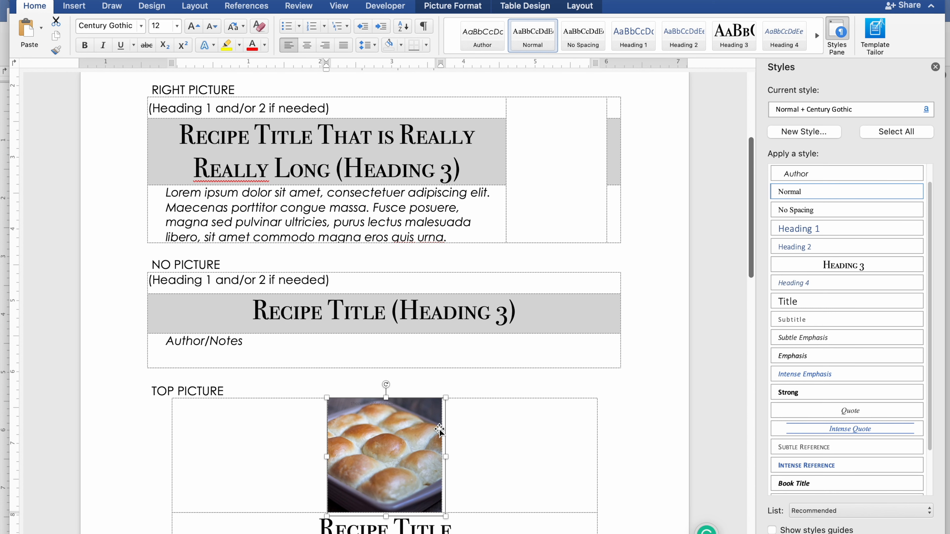
key(BackSpace)
Clear the "(Heading 1 and/or 2 if needed)" and "Author/Notes" placeholder text from the LEFT PICTURE table
scroll(430, 394, up, 5)
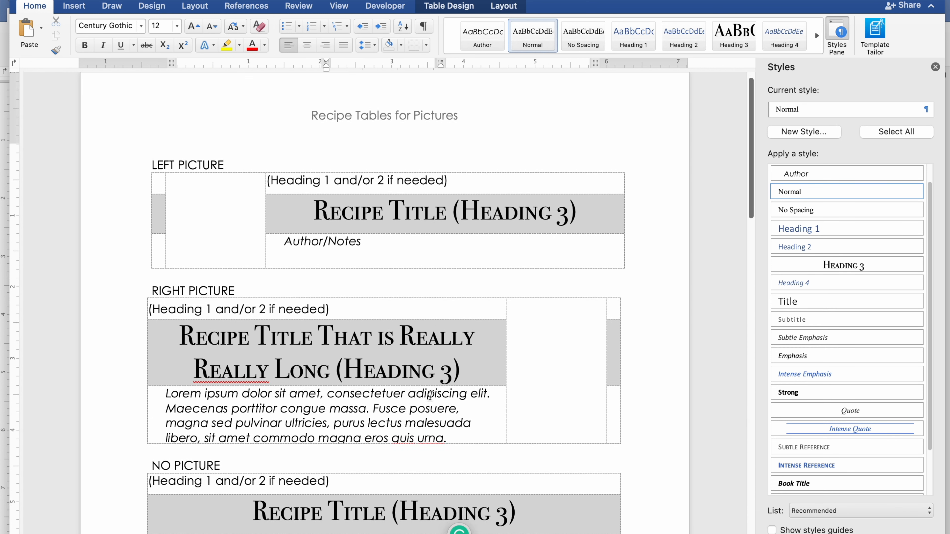
scroll(430, 395, up, 1)
drag(470, 195, 266, 192)
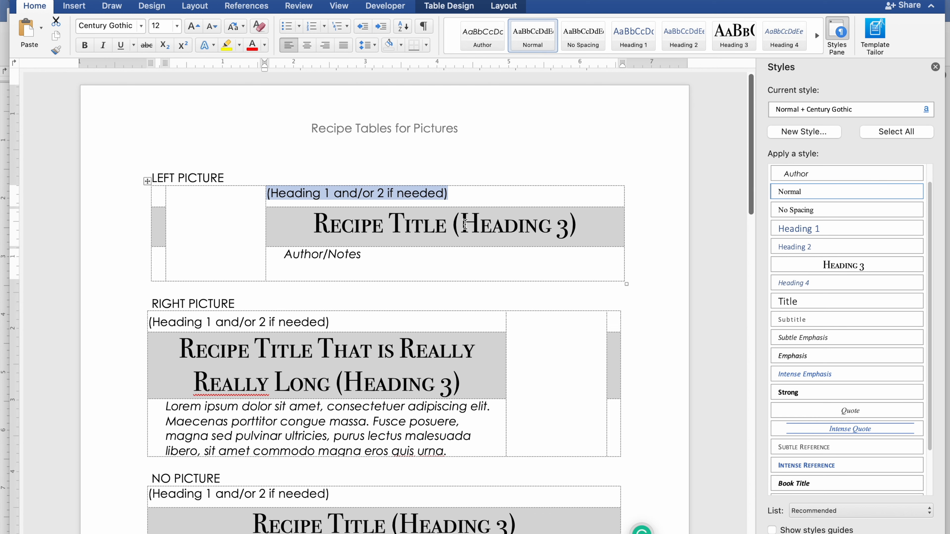
key(BackSpace)
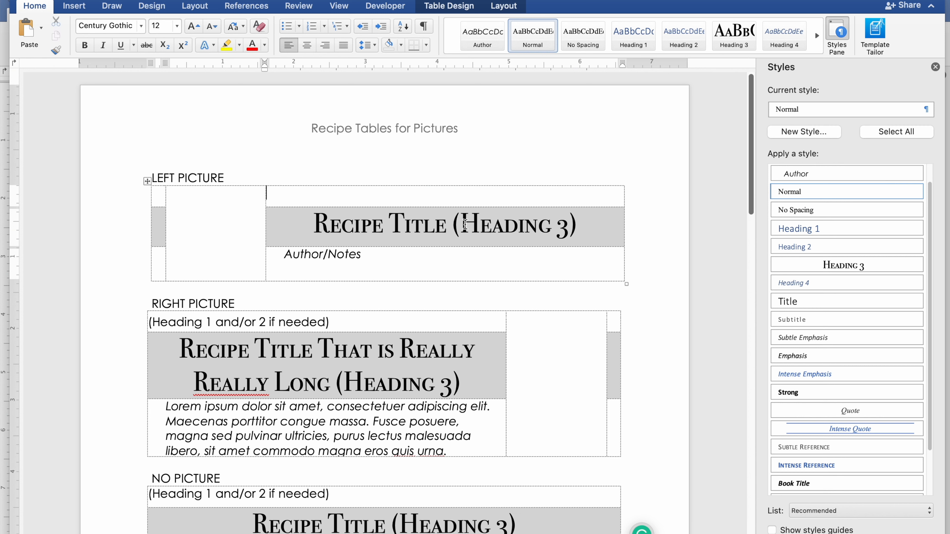
drag(391, 262, 298, 260)
key(BackSpace)
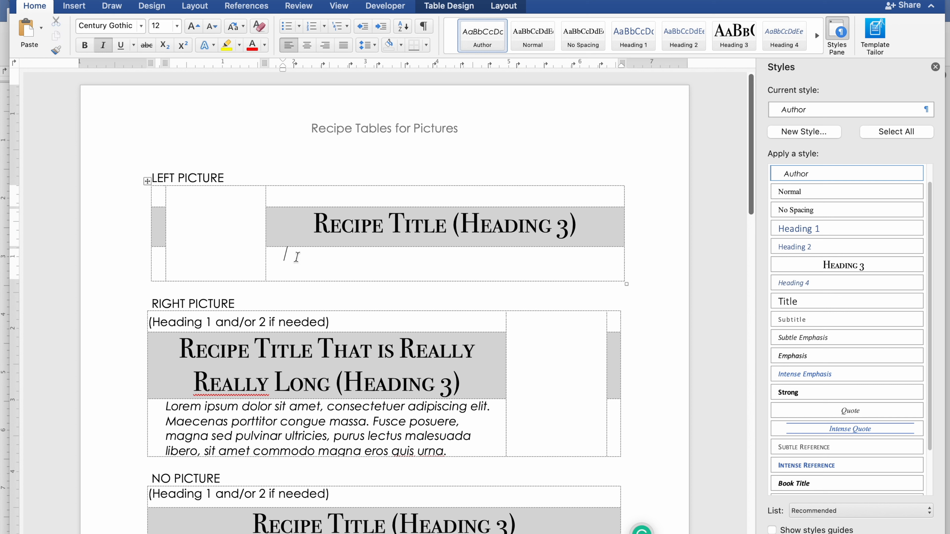
Clear the "Recipe Title (Heading 3)" placeholder from the LEFT PICTURE table and copy the whole table
drag(578, 224, 344, 226)
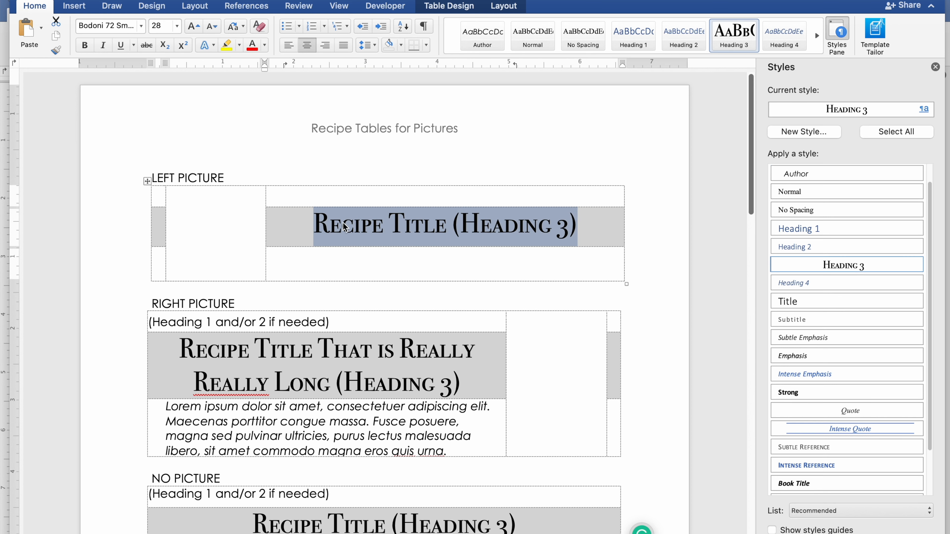
key(BackSpace)
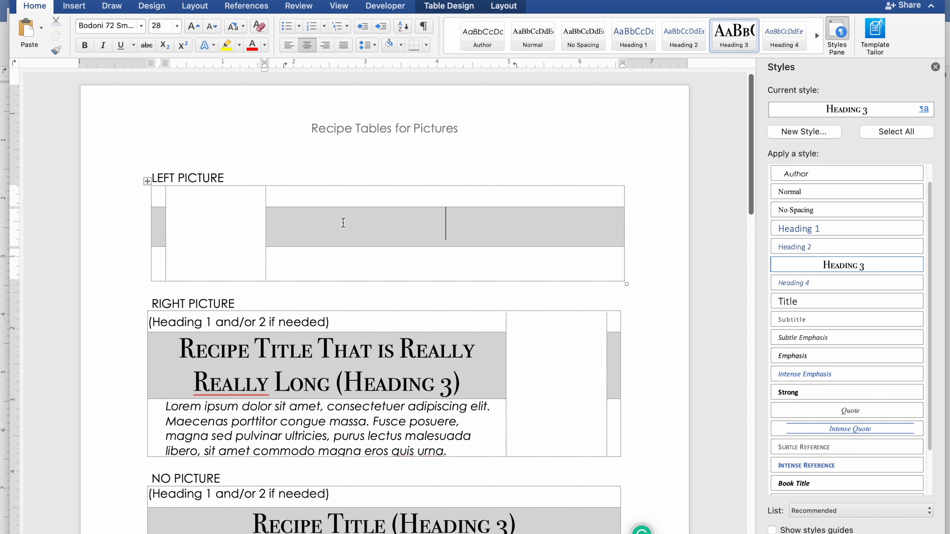
click(146, 181)
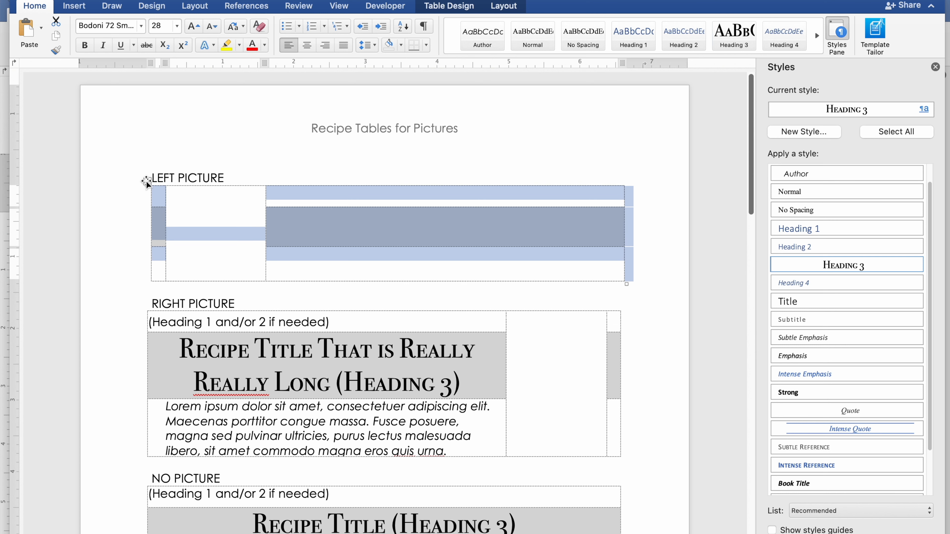
click(99, 1)
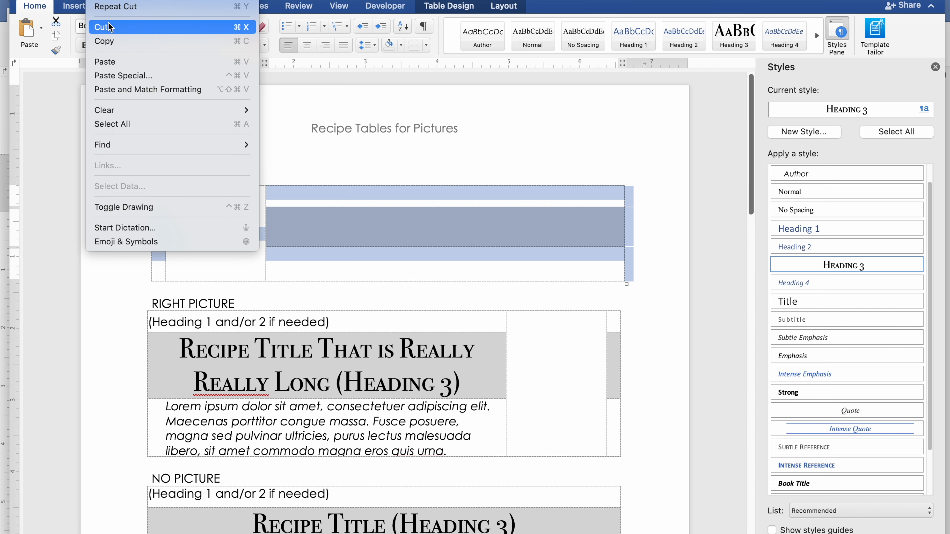
click(116, 44)
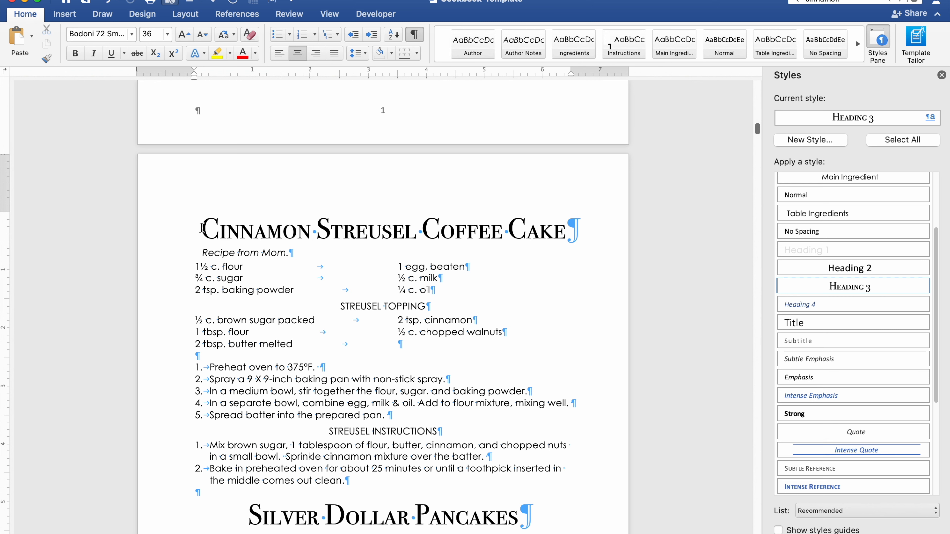
Paste the table above the Cinnamon Streusel Coffee Cake recipe in Cookbook Template and move the recipe title into its shaded title cell
key(super+v)
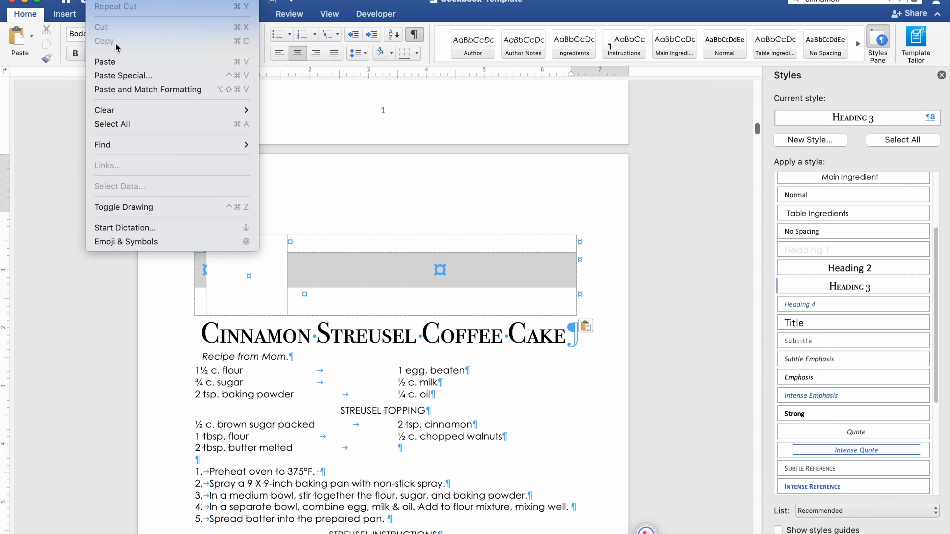
click(365, 260)
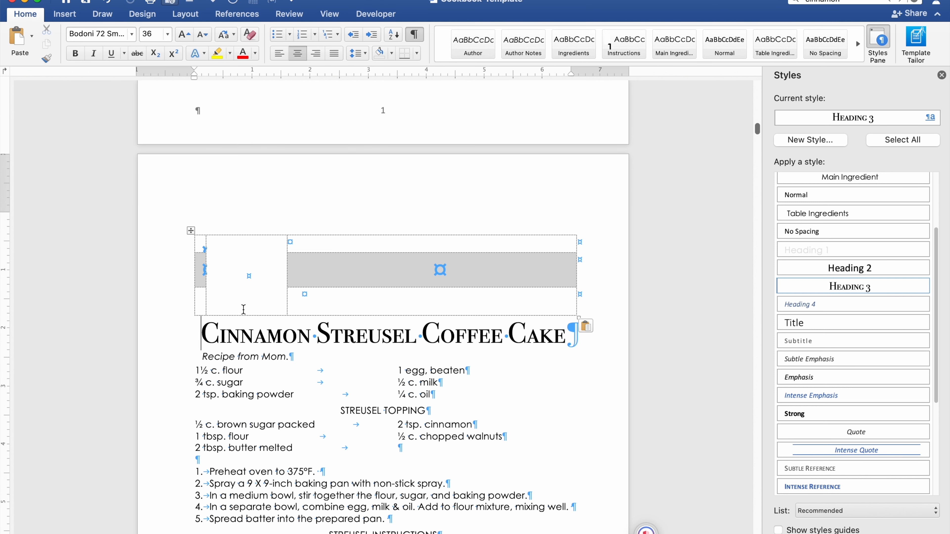
drag(202, 334, 467, 281)
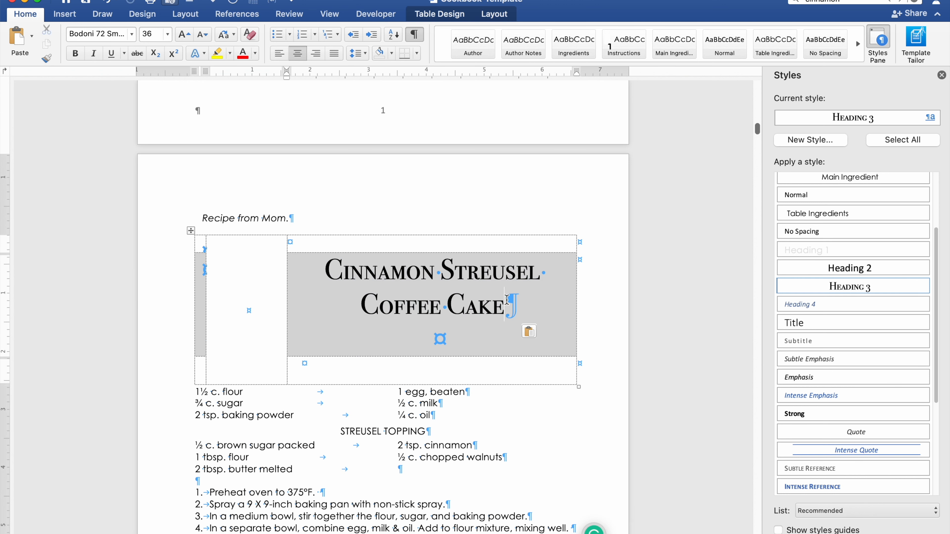
key(Delete)
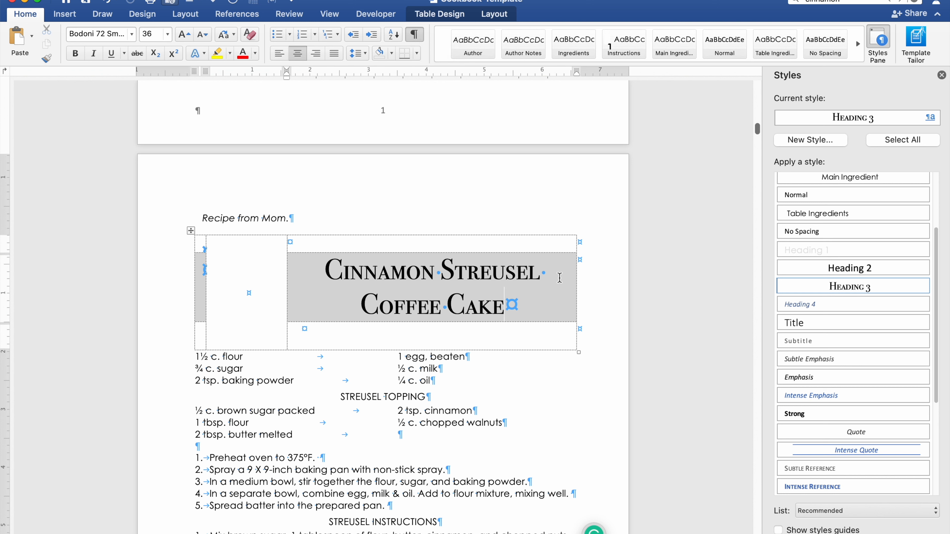
Preview the recipe header without table gridlines and formatting marks, and turn the gridlines back on
click(348, 229)
click(489, 15)
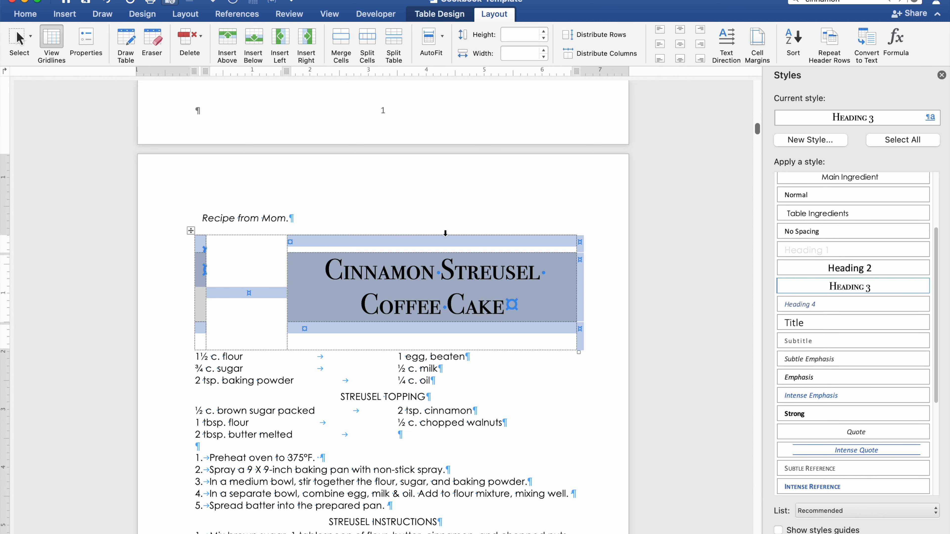
click(52, 42)
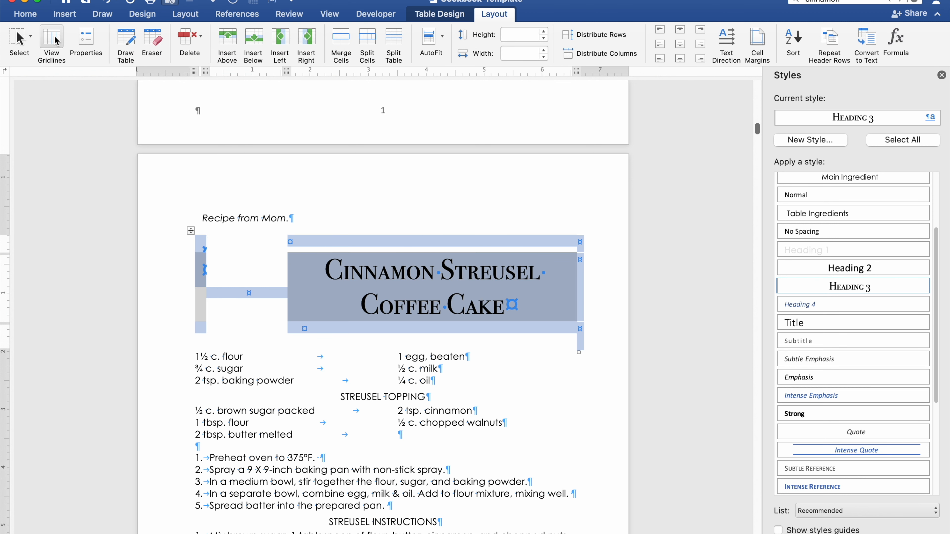
click(425, 217)
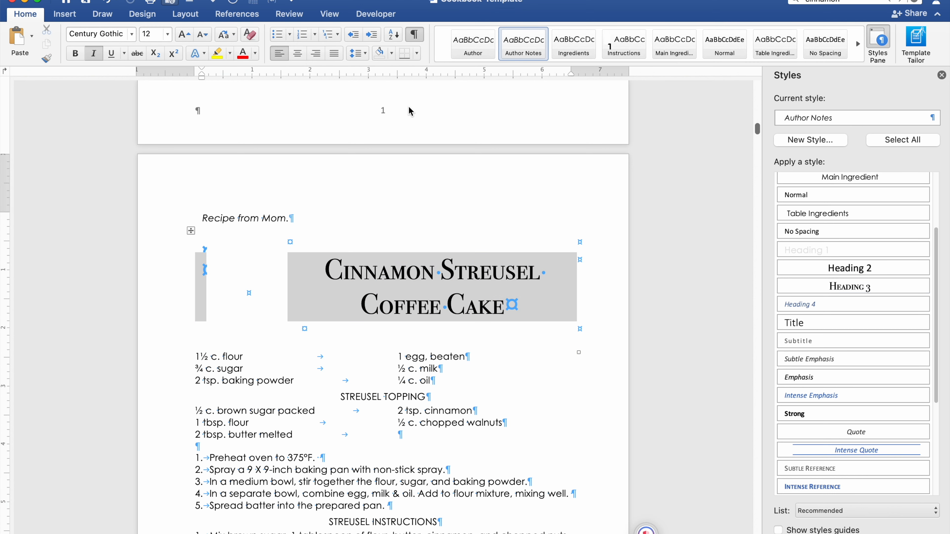
click(414, 34)
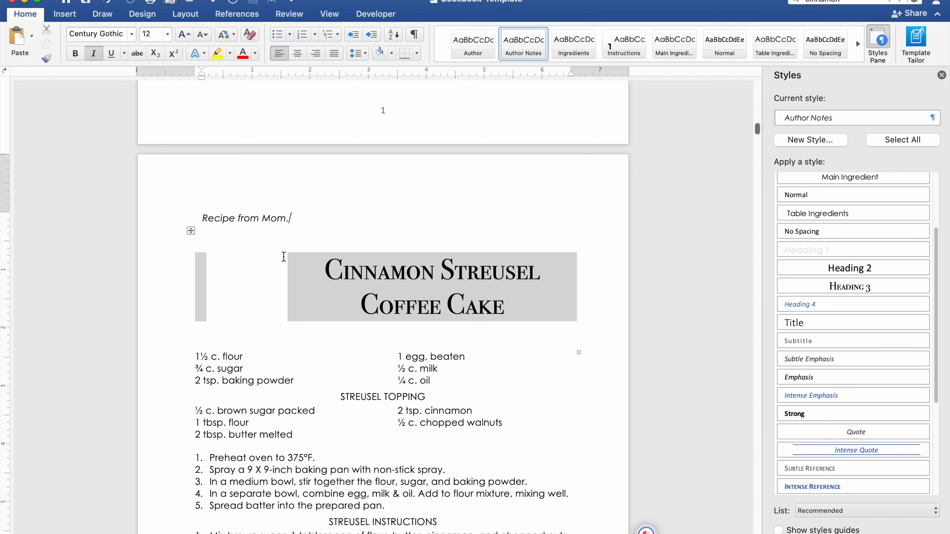
click(190, 230)
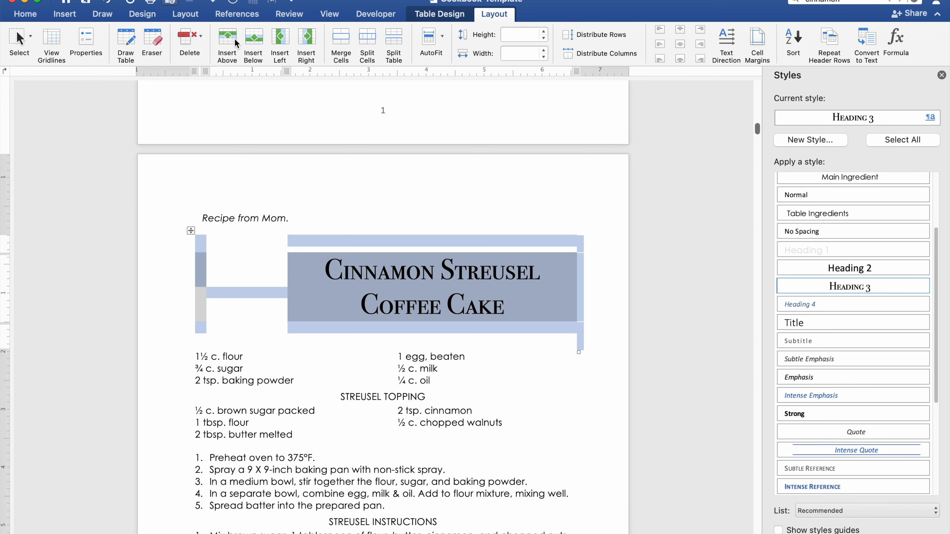
click(49, 39)
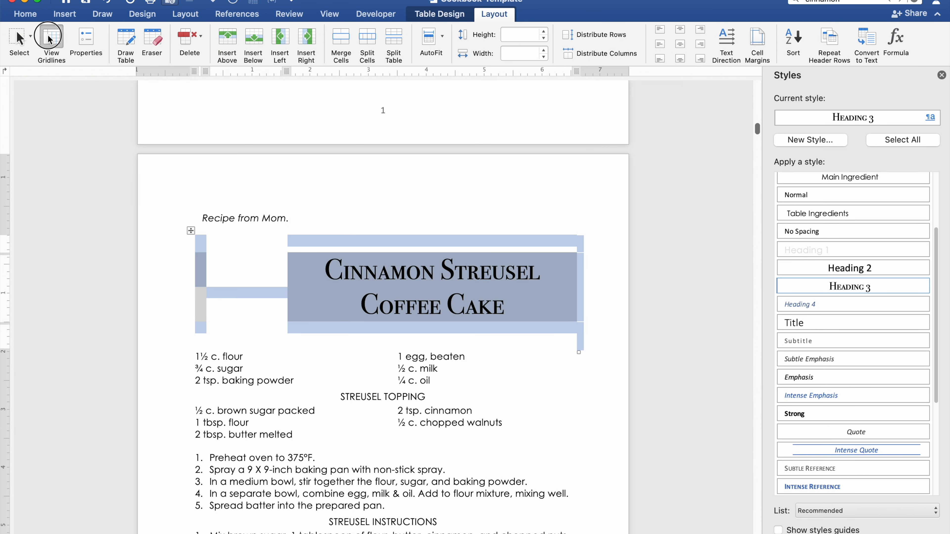
click(405, 303)
Insert the dinner rolls picture from file into the header's picture cell and enlarge it to about 1.42" wide
click(243, 283)
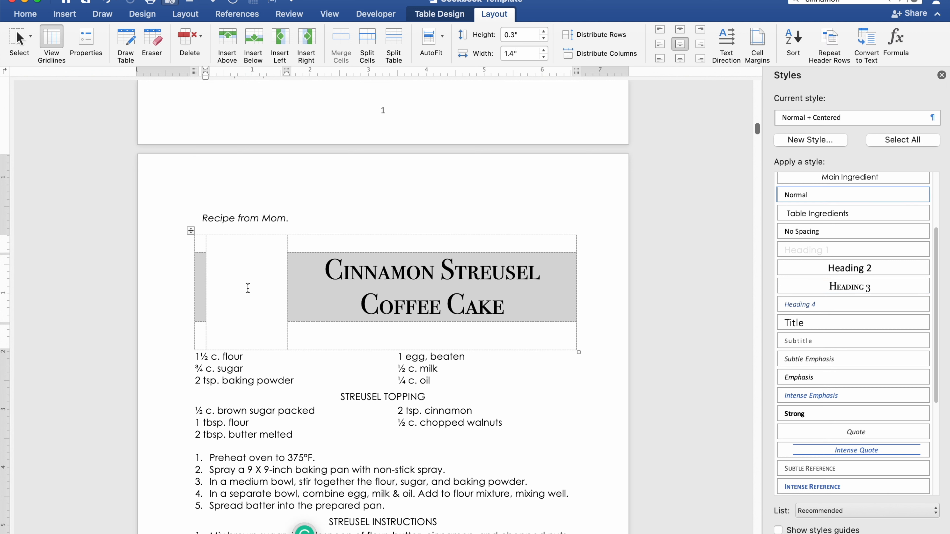
click(65, 14)
click(131, 37)
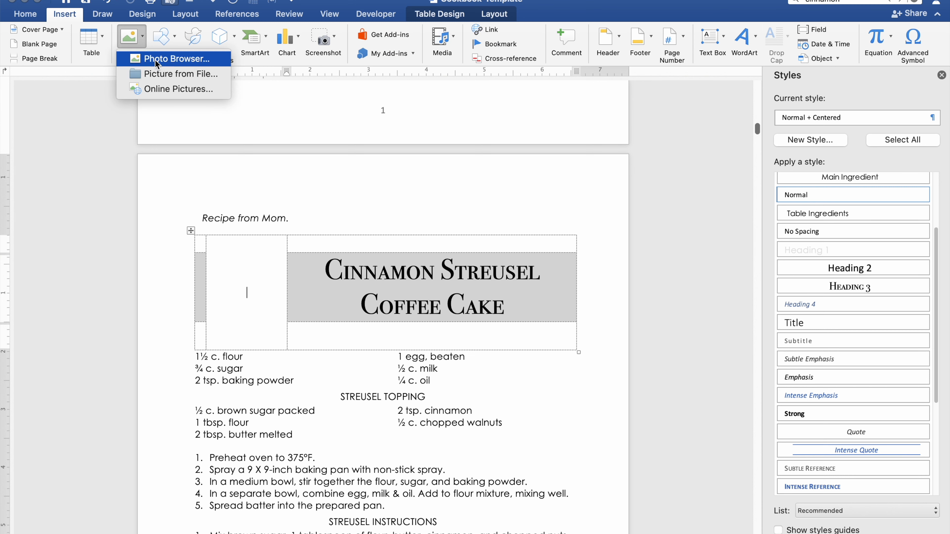
click(170, 74)
click(318, 71)
double_click(318, 71)
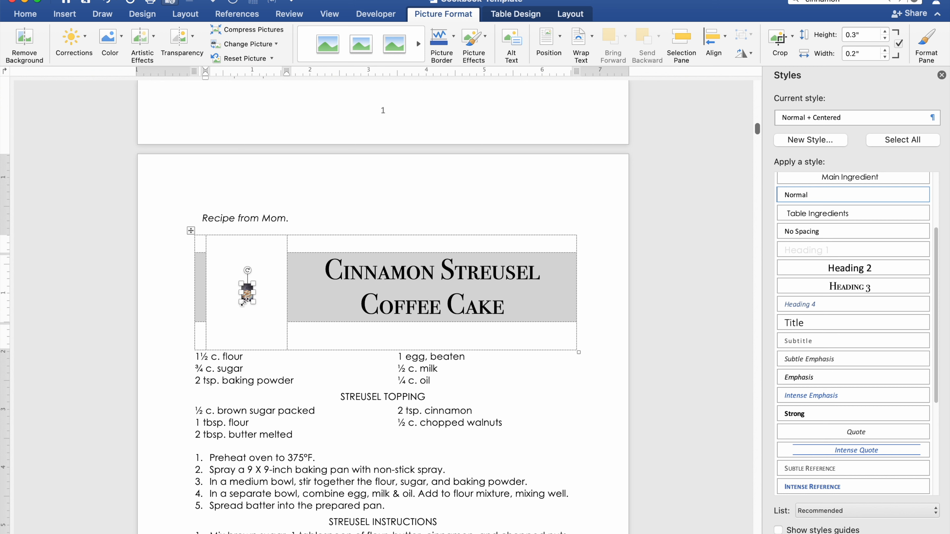
drag(252, 300, 316, 407)
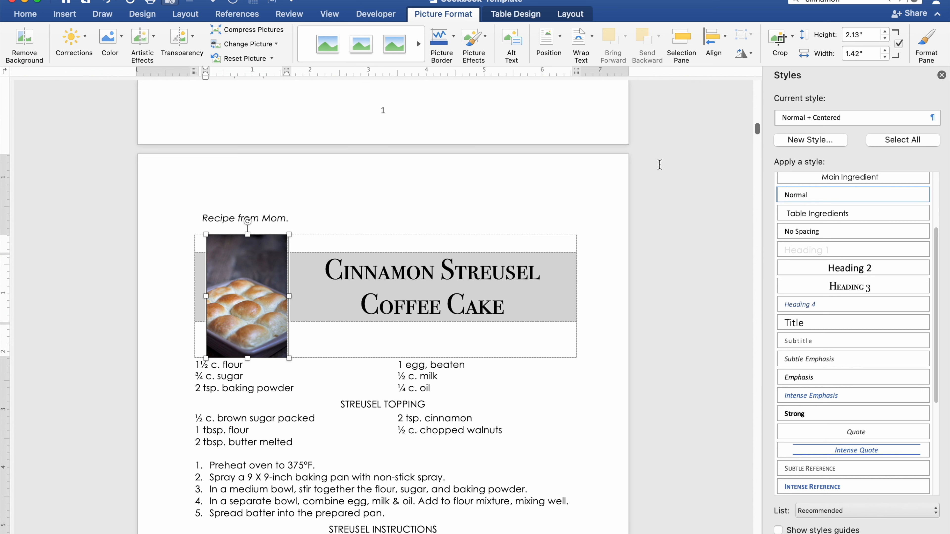
Crop the dinner rolls picture to a square aspect ratio and shift the image up within the crop frame
click(792, 37)
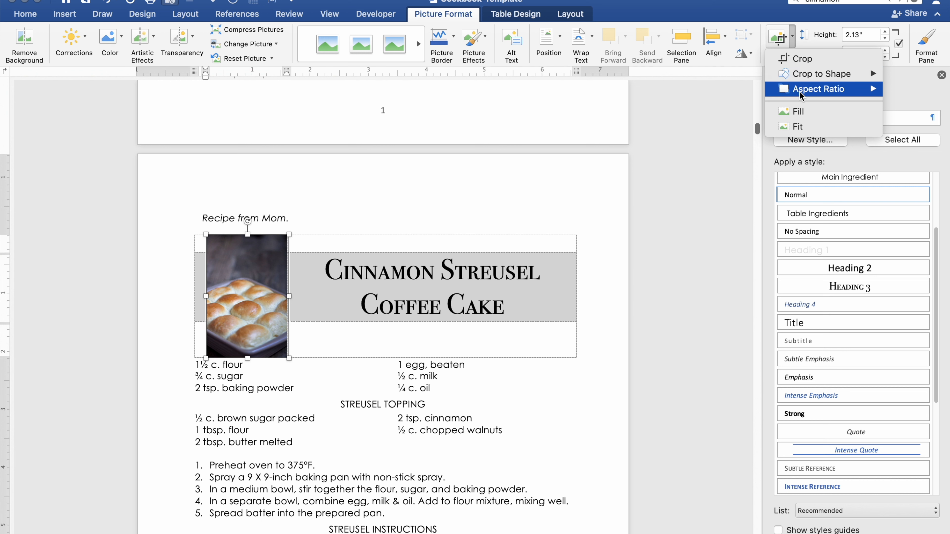
mouse_move(802, 94)
click(730, 108)
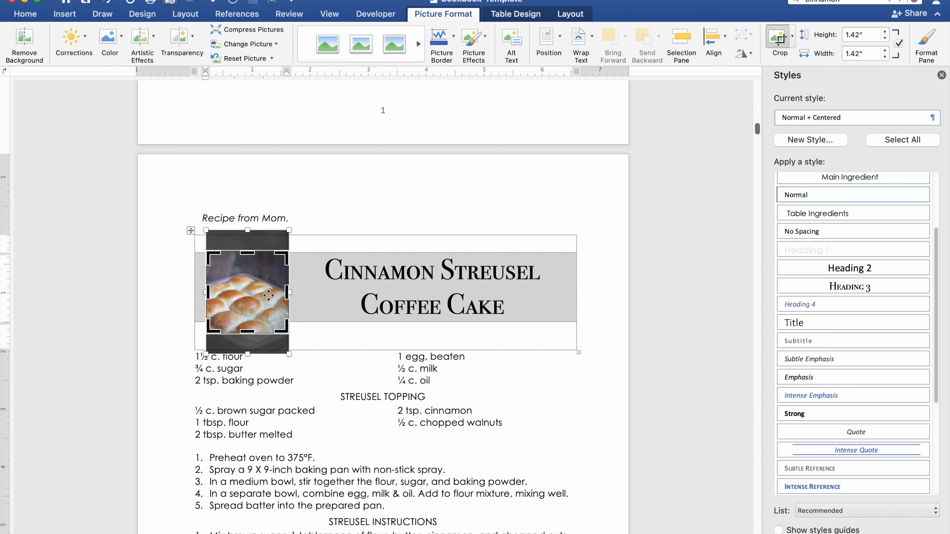
drag(256, 294, 255, 277)
key(Escape)
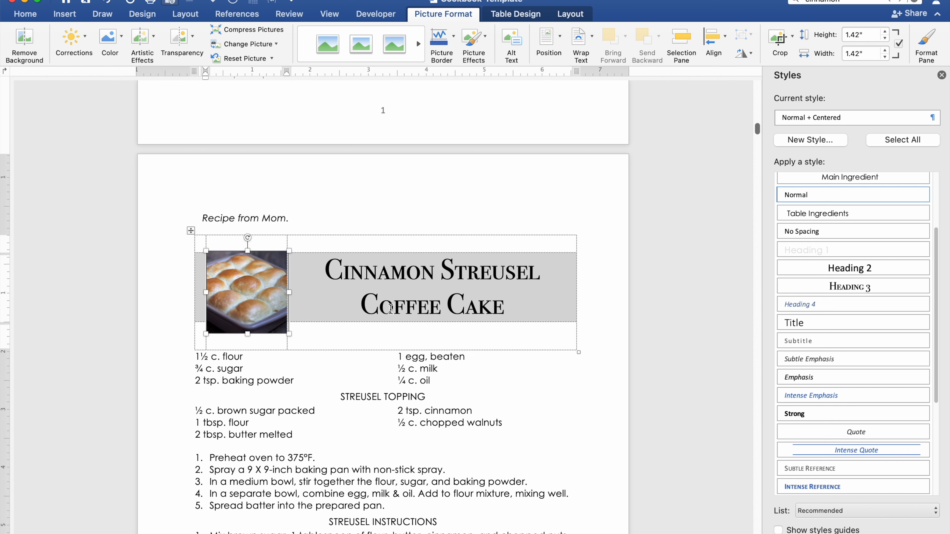
Show formatting marks and move "Recipe from Mom." from above the table into the row below the recipe title
click(203, 218)
drag(203, 218, 288, 220)
click(200, 219)
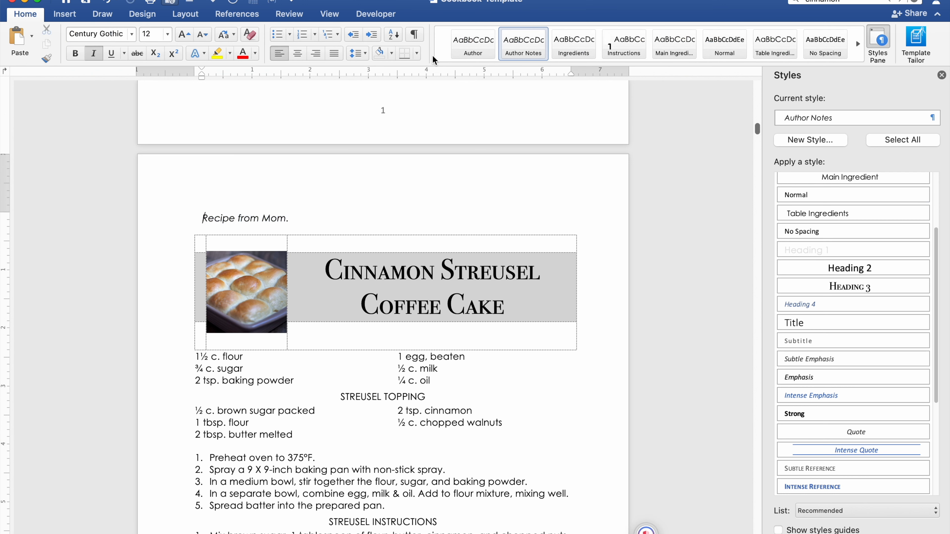
click(414, 34)
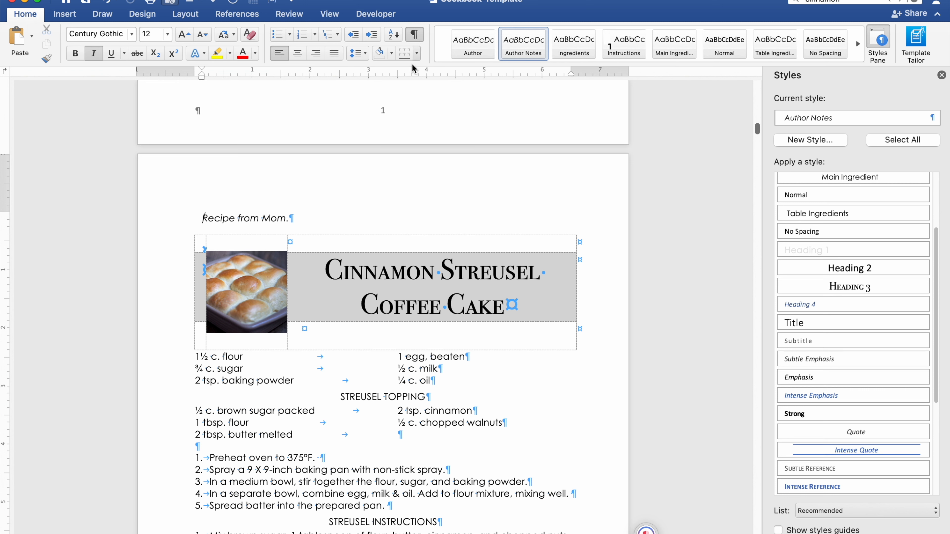
drag(202, 218, 324, 331)
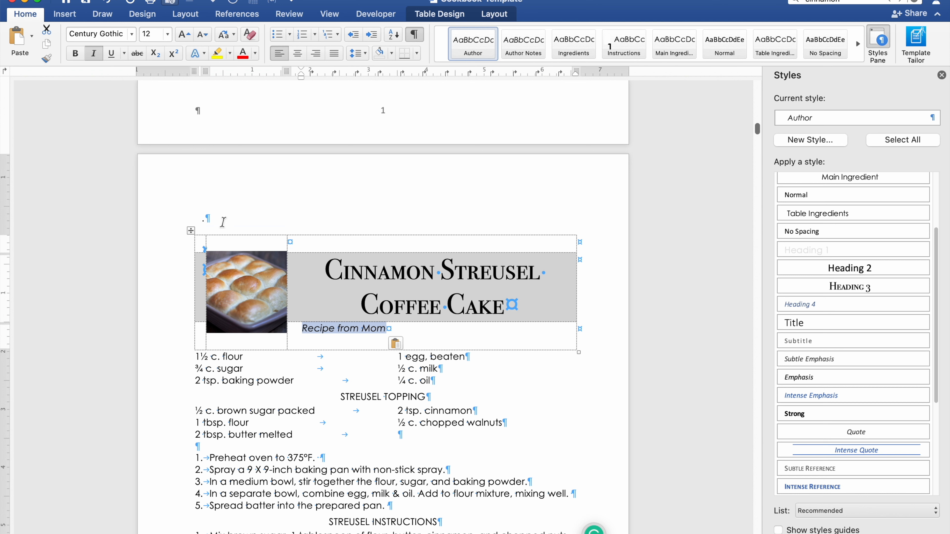
click(199, 222)
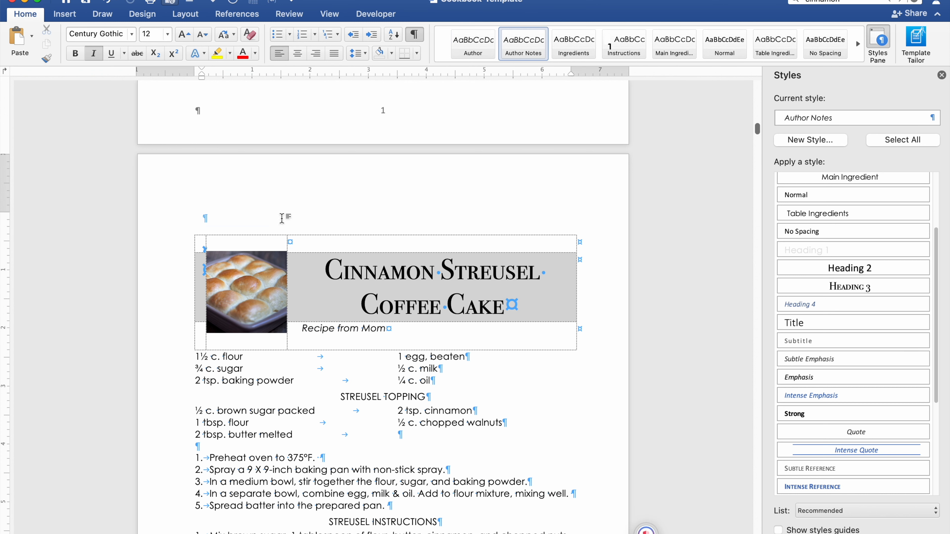
click(387, 331)
text(.)
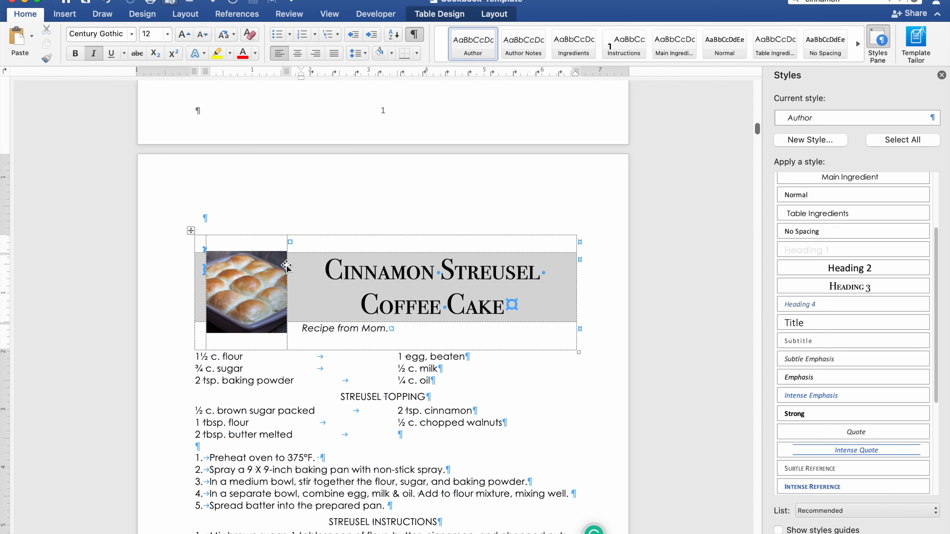
Select the dinner rolls picture and check the height and width of its table cell
click(236, 276)
mouse_move(288, 250)
mouse_down()
mouse_move(304, 236)
mouse_move(345, 236)
mouse_move(289, 251)
mouse_up()
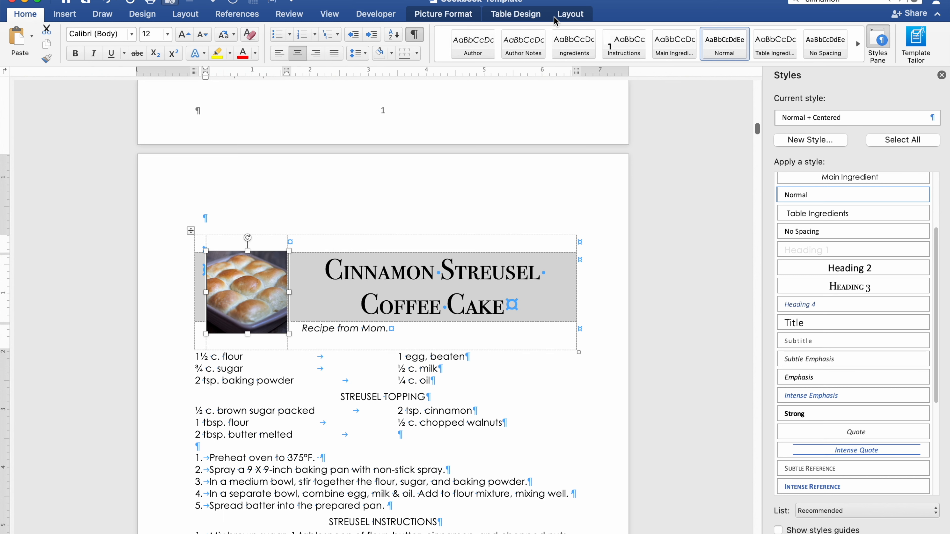
click(536, 18)
click(566, 17)
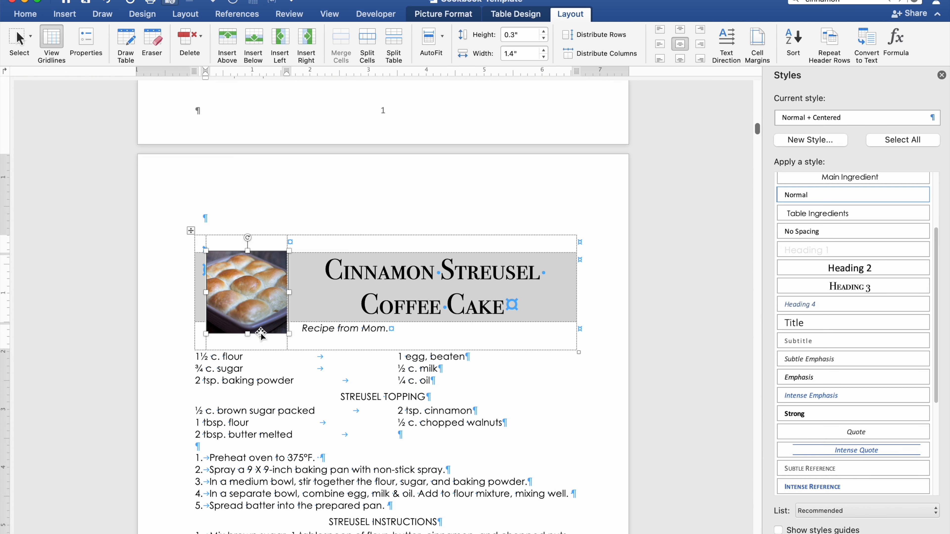
Update the table of contents under "Our Favorite Family Recipes" at the start of the cookbook
scroll(452, 379, down, 1)
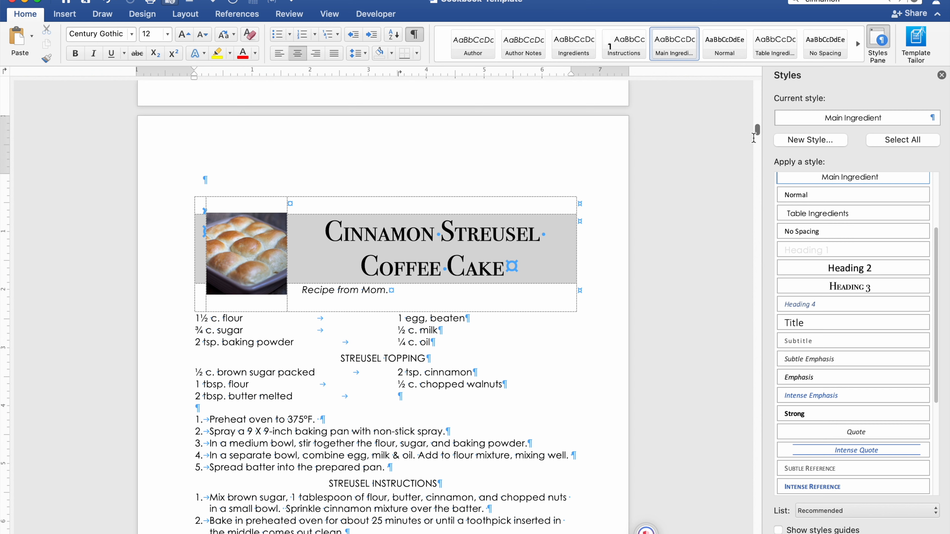
drag(757, 130, 757, 88)
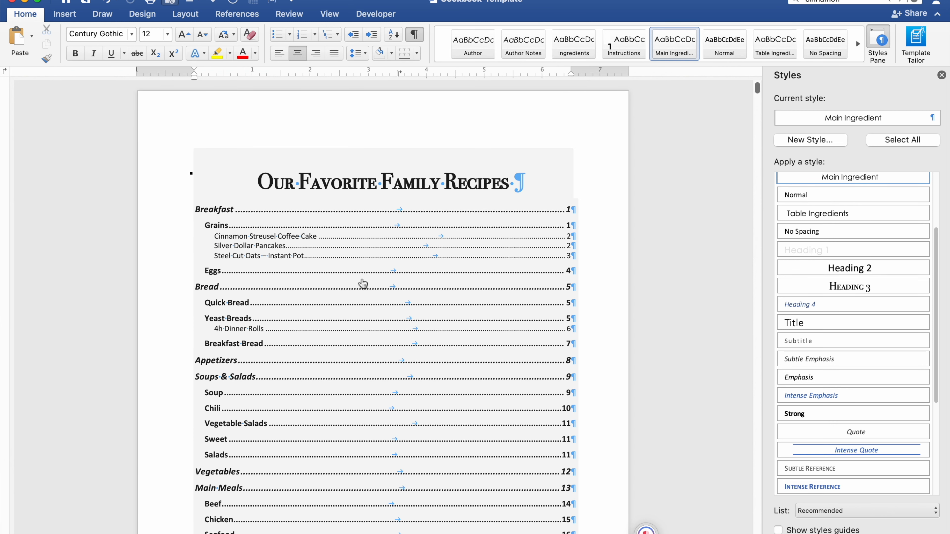
right_click(361, 279)
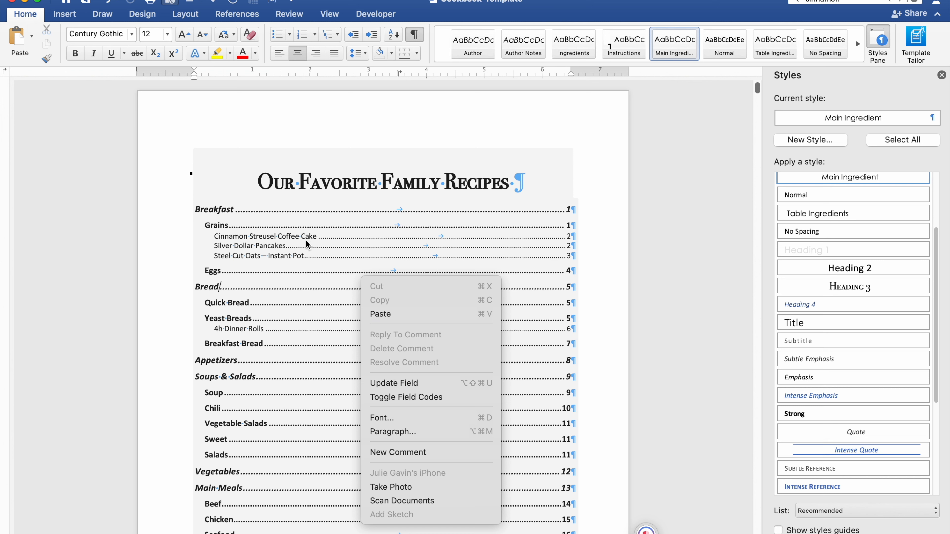
click(394, 387)
click(410, 183)
click(582, 202)
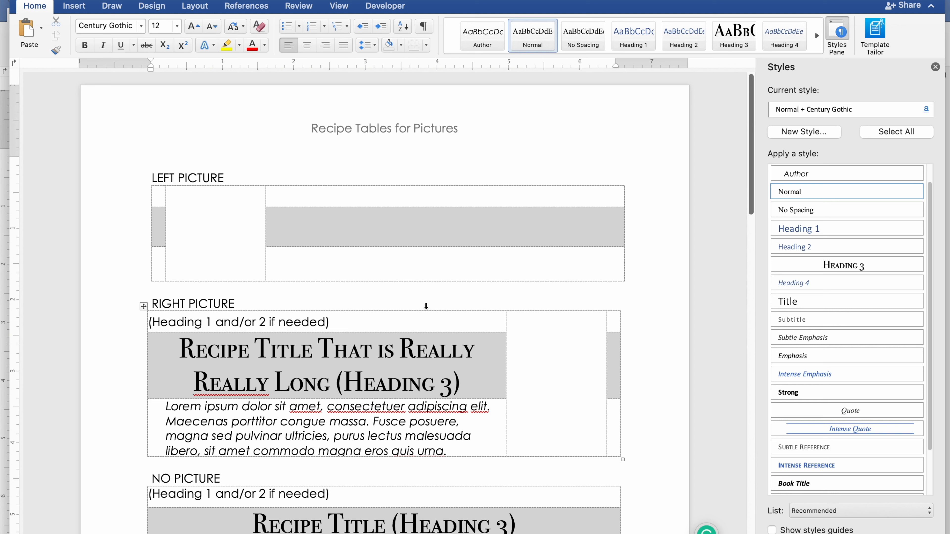
Return to the Recipe Tables for Pictures document and place the cursor in the RIGHT PICTURE table's notes text
click(480, 448)
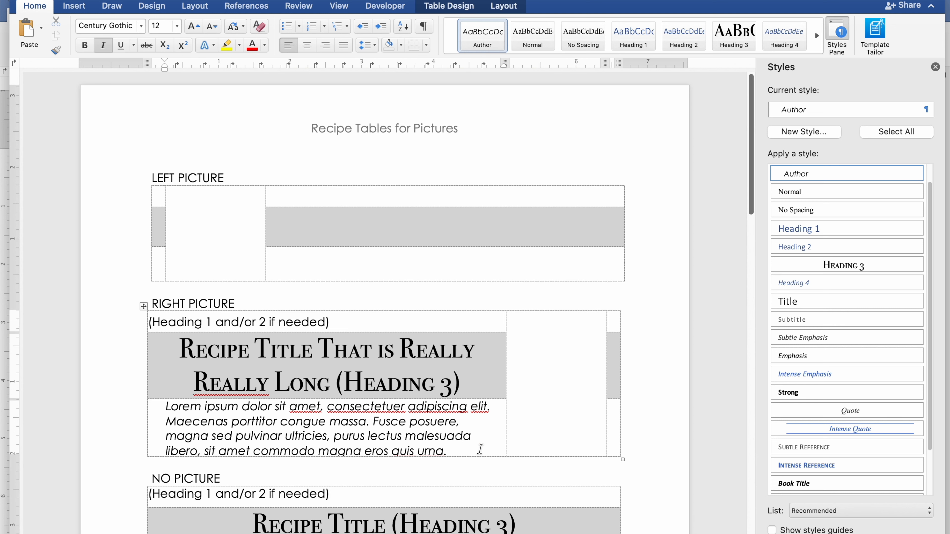